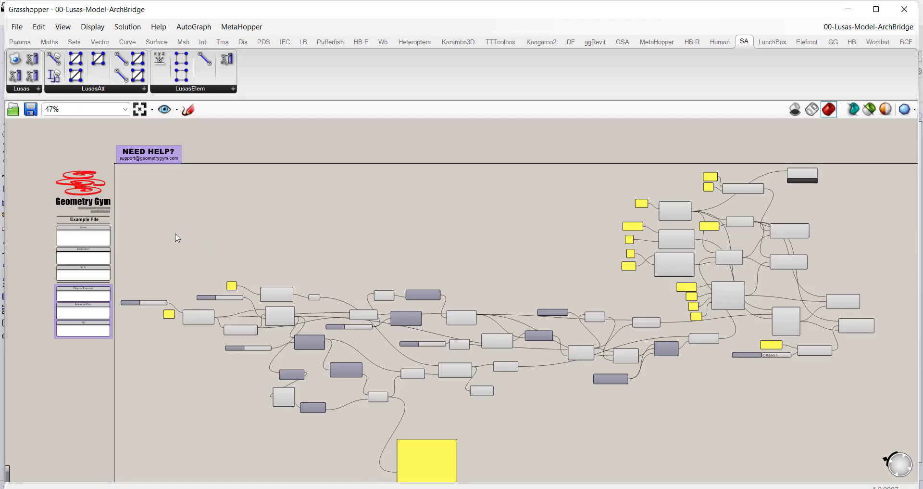
# Un-maximize the Grasshopper window and move it aside, then orbit and zoom Rhino's view of the arch.
pyautogui.moveTo(176, 237); pyautogui.dragTo(428, 248, button='right')
pyautogui.moveTo(127, 9); pyautogui.dragTo(362, 16)
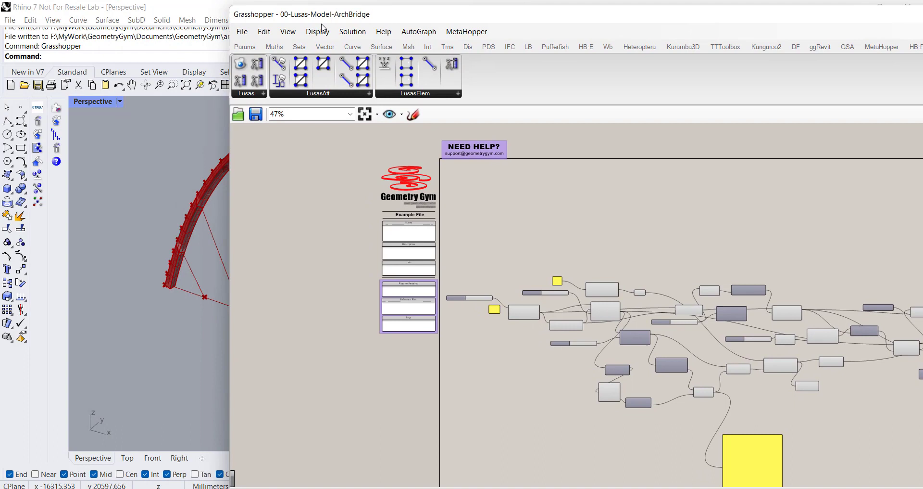
pyautogui.moveTo(154, 298); pyautogui.dragTo(182, 274, button='right')
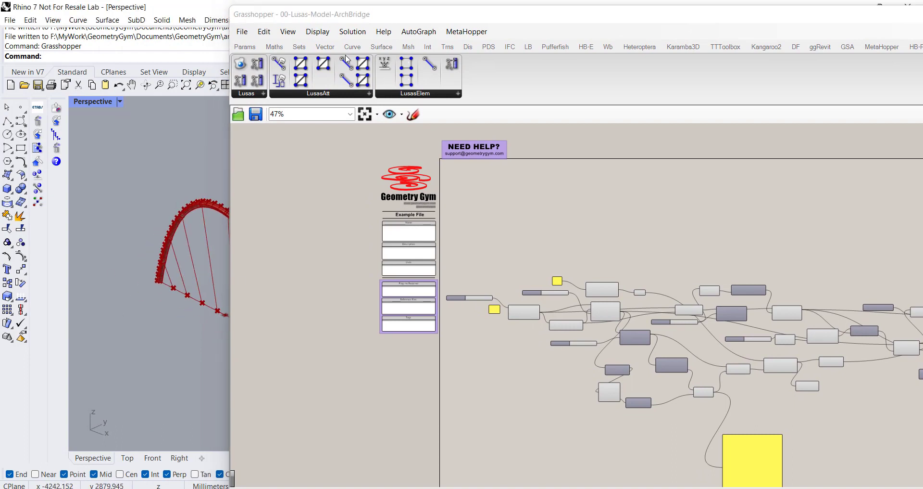
pyautogui.scroll(2, 180, 267)
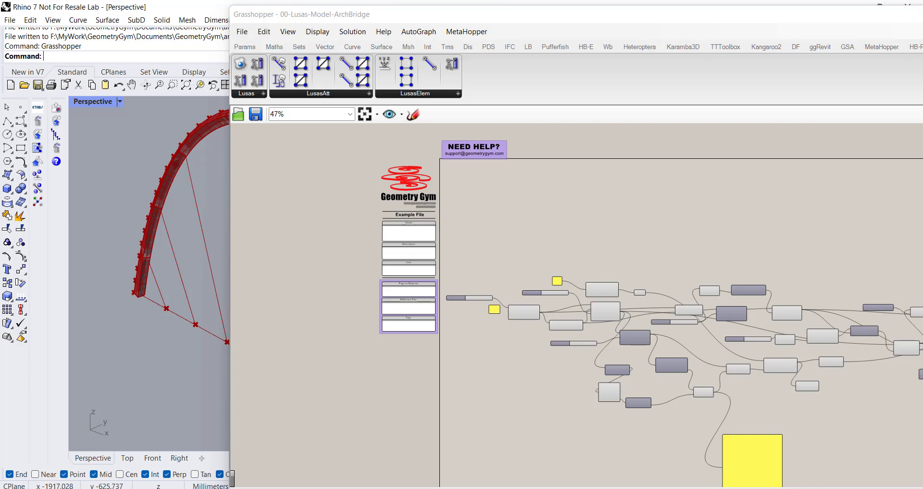
pyautogui.moveTo(685, 488)
pyautogui.click(686, 449)
pyautogui.click(13, 20)
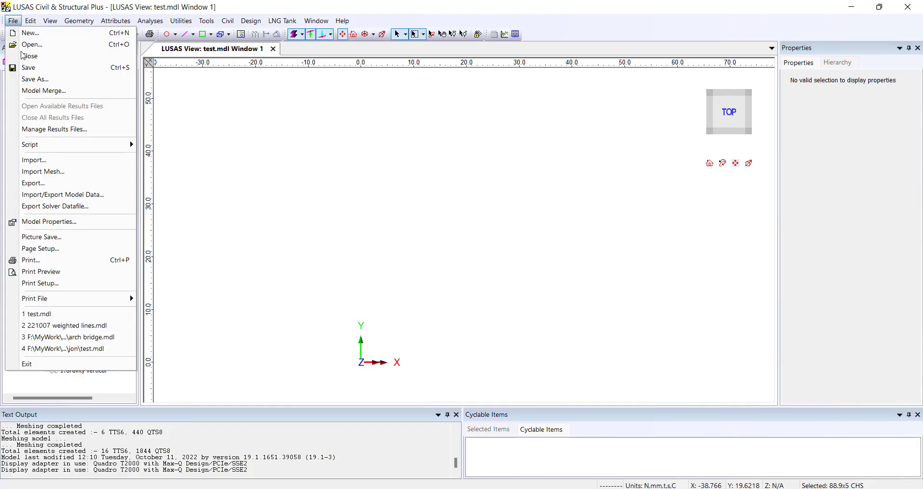
pyautogui.click(66, 172)
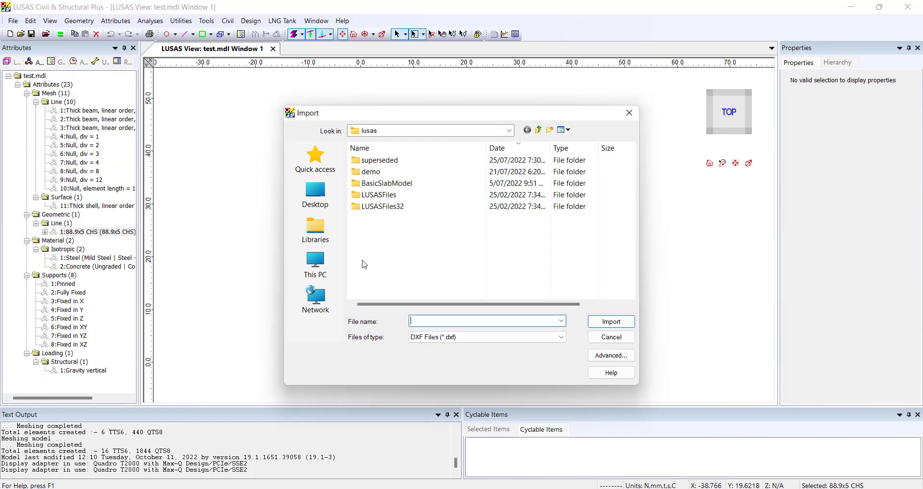
pyautogui.click(509, 338)
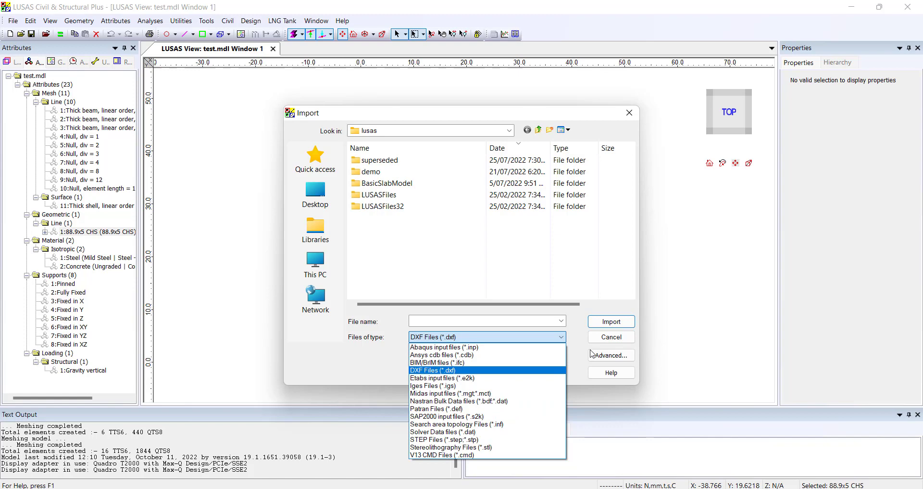
pyautogui.click(602, 340)
pyautogui.click(605, 340)
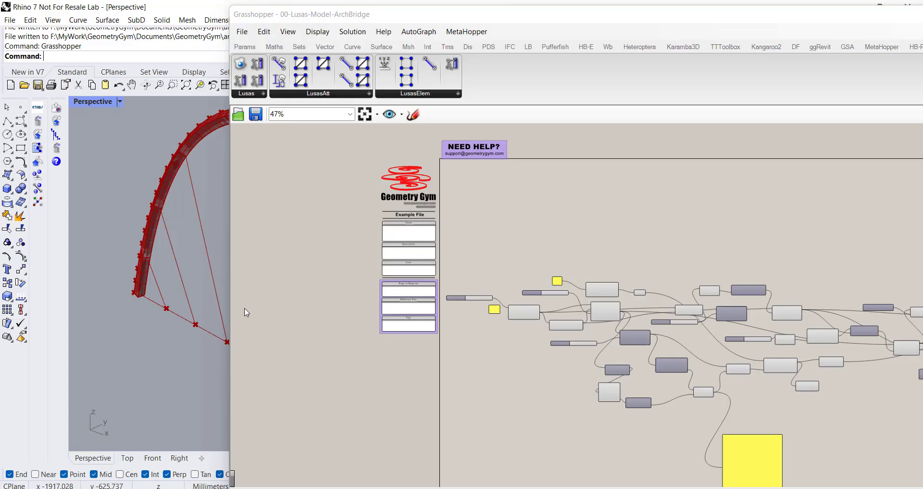
# Orbit and zoom the Rhino Perspective view, then drag Grasshopper's left edge right to widen Rhino.
pyautogui.moveTo(114, 425); pyautogui.dragTo(211, 361, button='right')
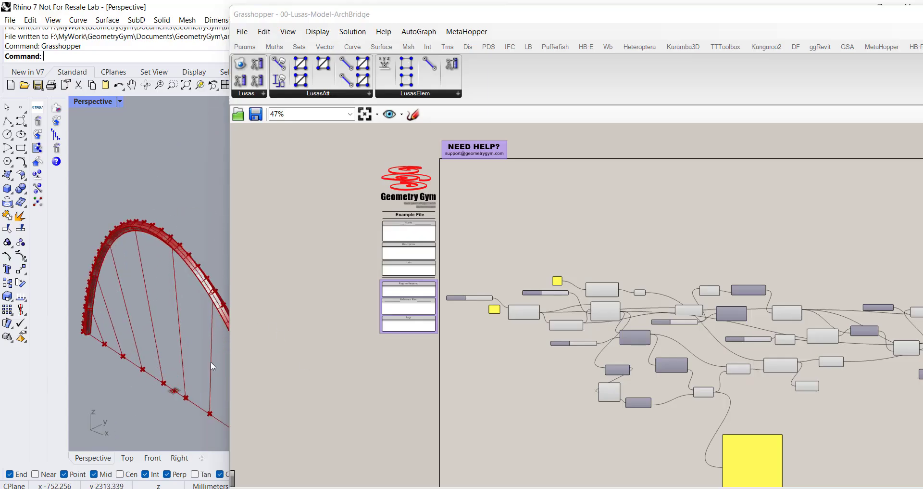
pyautogui.scroll(3, 211, 361)
pyautogui.scroll(2, 200, 248)
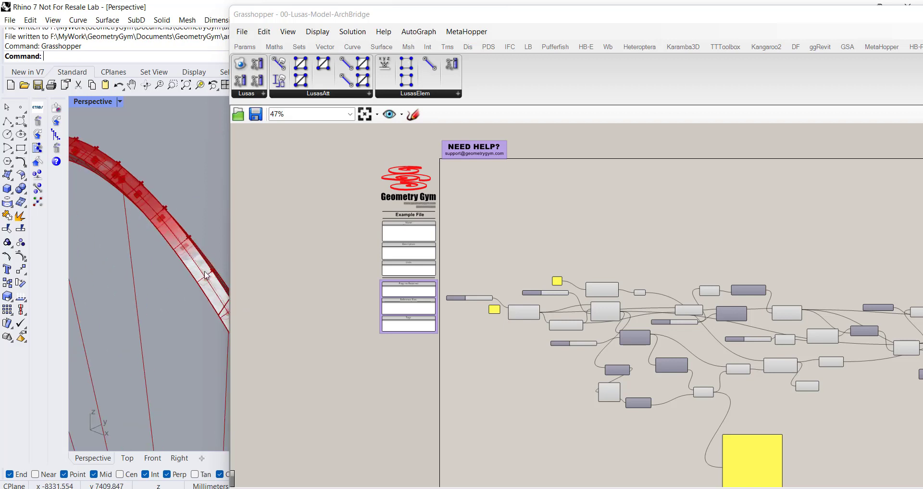
pyautogui.scroll(-4, 208, 274)
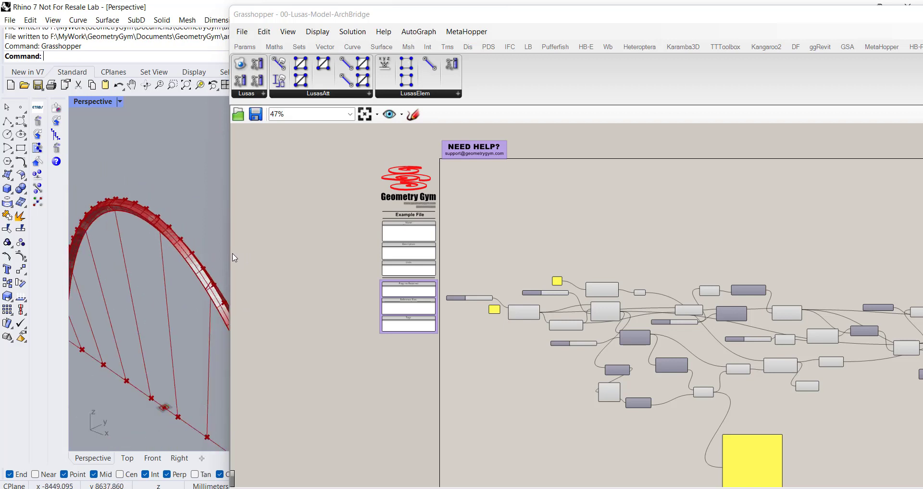
pyautogui.moveTo(227, 256); pyautogui.dragTo(365, 257)
# Pan to the point inputs and drag the X coordinate slider to 5778.
pyautogui.scroll(-3, 284, 325)
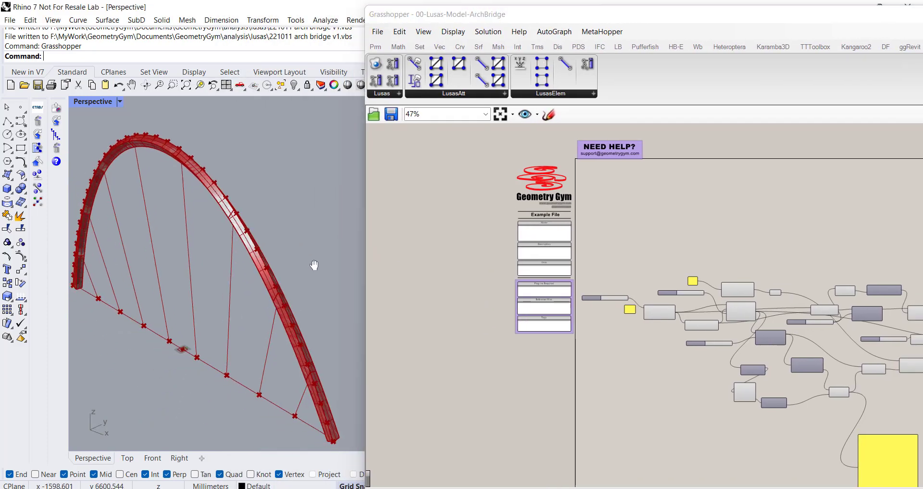
pyautogui.moveTo(651, 327); pyautogui.dragTo(561, 336, button='right')
pyautogui.scroll(6, 561, 337)
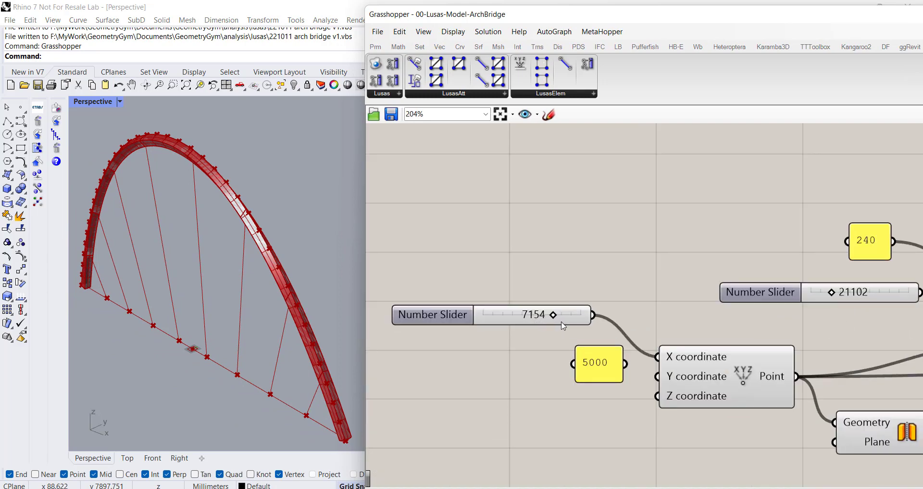
pyautogui.moveTo(554, 318)
pyautogui.mouseDown()
pyautogui.moveTo(572, 317)
pyautogui.moveTo(540, 318)
pyautogui.mouseUp()
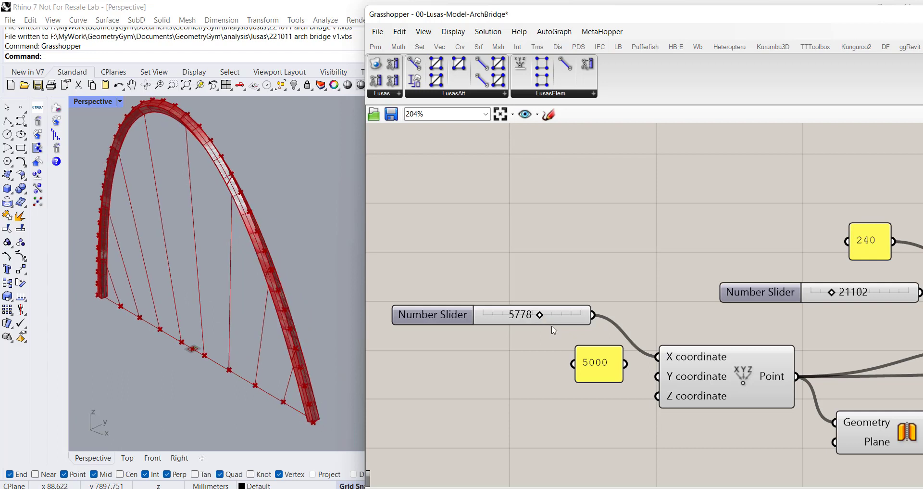
pyautogui.moveTo(723, 427); pyautogui.dragTo(536, 375, button='right')
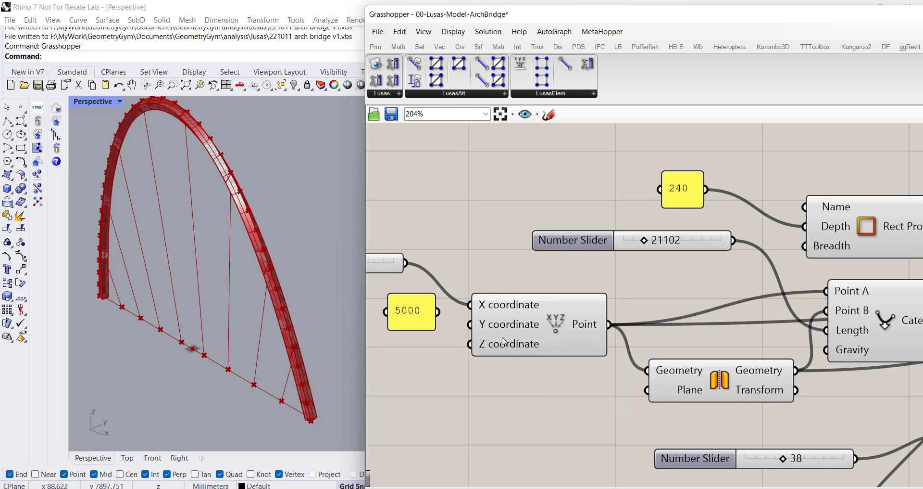
# Pan across to the Rect Profile and Catenary and reduce the catenary length to 16680.
pyautogui.moveTo(504, 341); pyautogui.dragTo(603, 356, button='right')
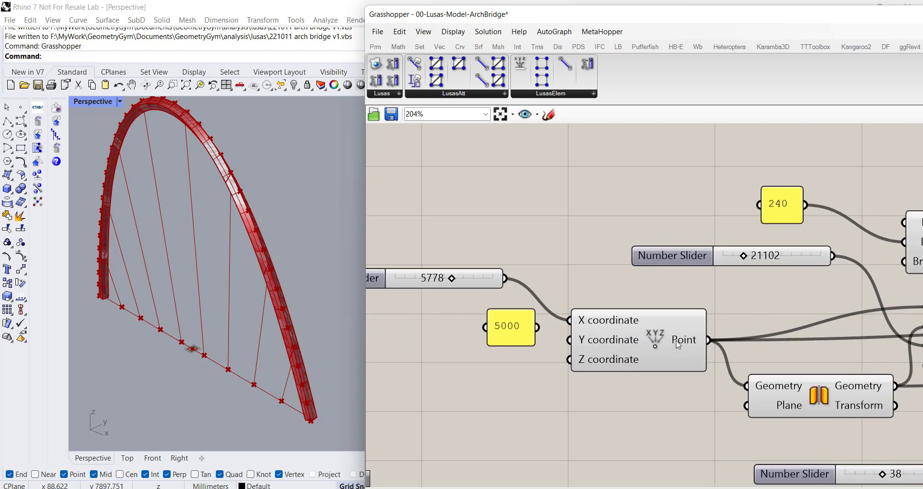
pyautogui.moveTo(678, 345)
pyautogui.scroll(-5, 678, 344)
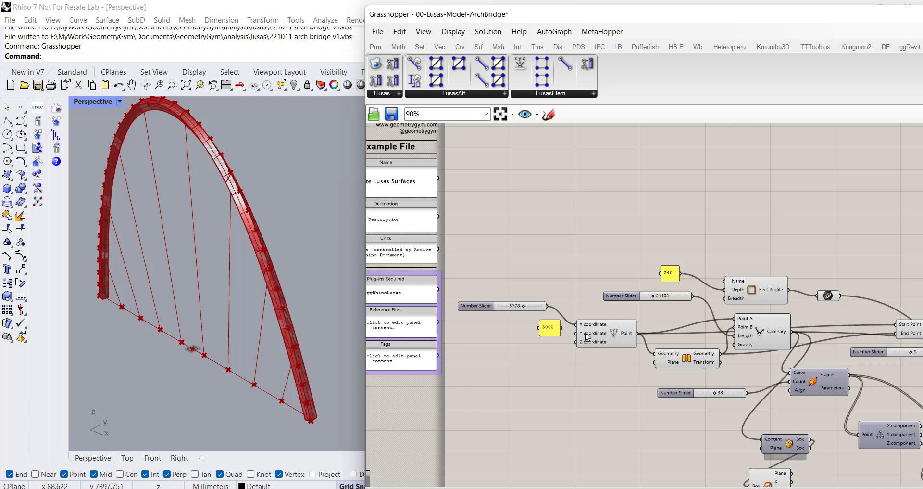
pyautogui.moveTo(599, 361); pyautogui.dragTo(583, 361, button='right')
pyautogui.scroll(-2, 583, 360)
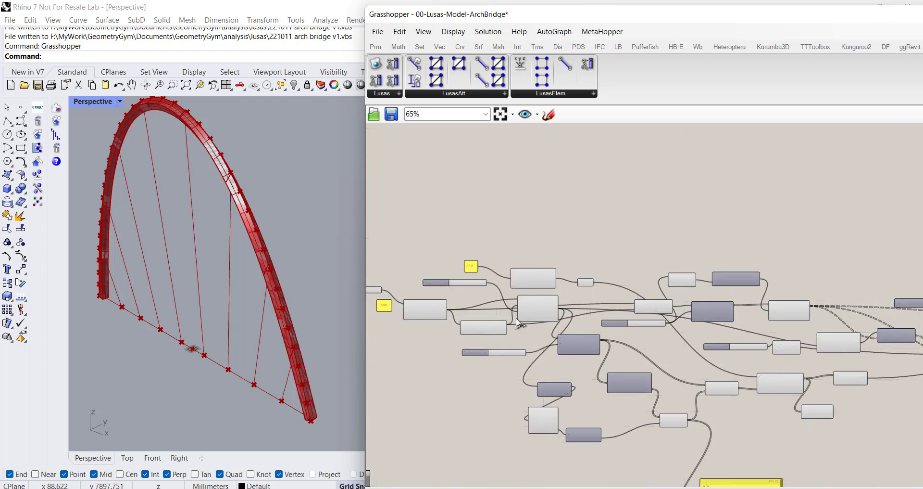
pyautogui.scroll(4, 743, 348)
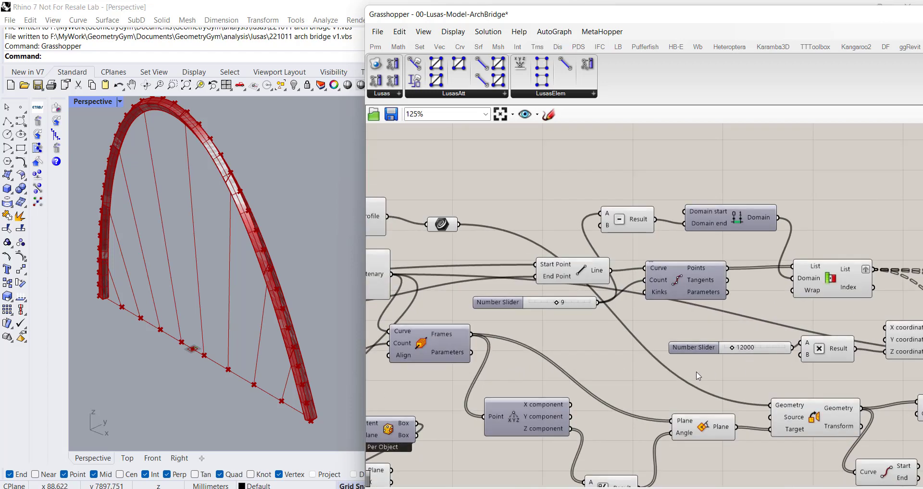
pyautogui.moveTo(548, 345); pyautogui.dragTo(673, 348, button='right')
pyautogui.moveTo(490, 313); pyautogui.dragTo(552, 315, button='right')
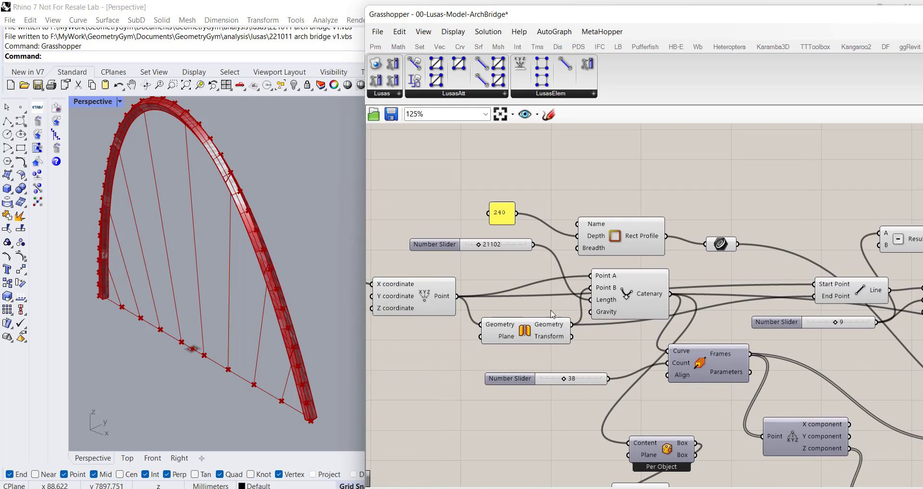
pyautogui.scroll(3, 480, 261)
pyautogui.moveTo(480, 239)
pyautogui.mouseDown()
pyautogui.moveTo(493, 242)
pyautogui.moveTo(477, 244)
pyautogui.mouseUp()
# Lower the Frames Count slider from 38 to 35.
pyautogui.moveTo(552, 309); pyautogui.dragTo(724, 307, button='right')
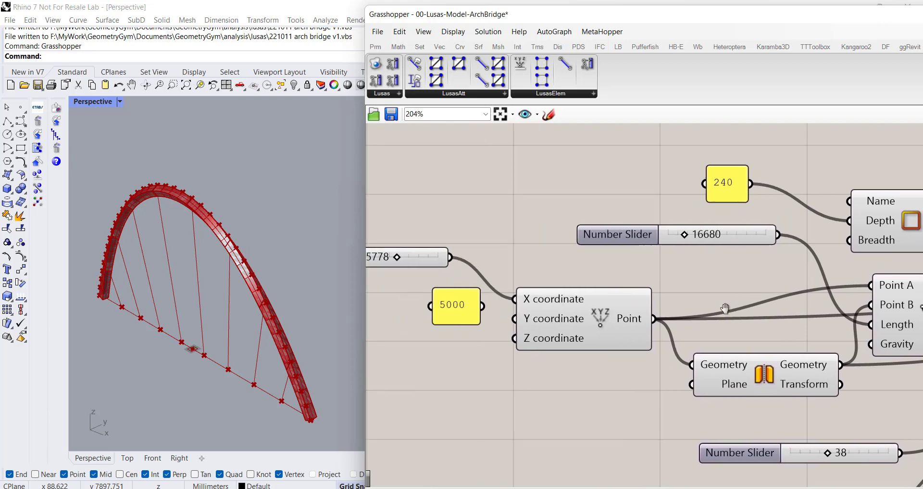
pyautogui.scroll(-2, 663, 305)
pyautogui.scroll(4, 796, 404)
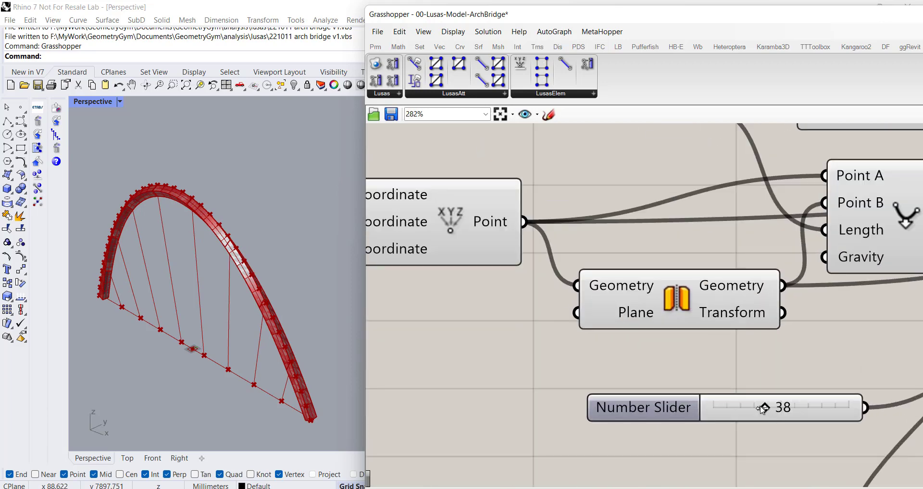
pyautogui.moveTo(764, 408); pyautogui.dragTo(761, 408)
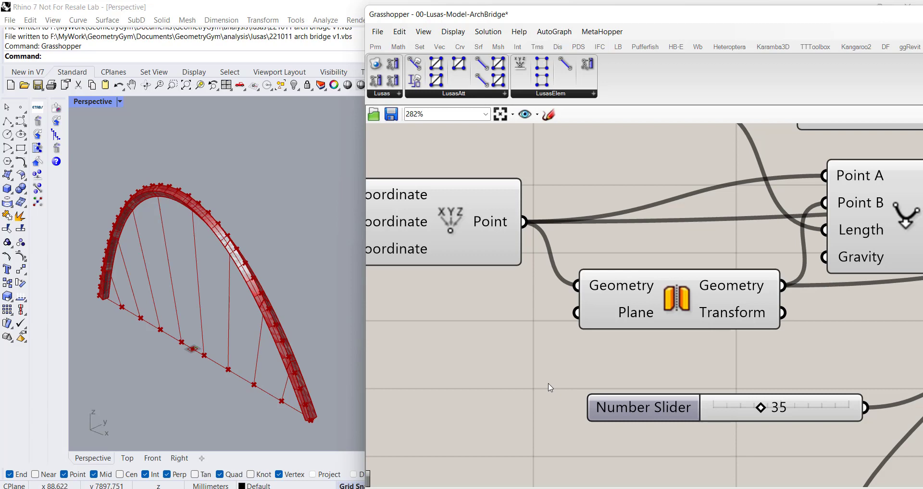
# Return to the X coordinate slider and set it to 4962.
pyautogui.scroll(-4, 551, 387)
pyautogui.moveTo(450, 332); pyautogui.dragTo(634, 344, button='right')
pyautogui.scroll(4, 571, 290)
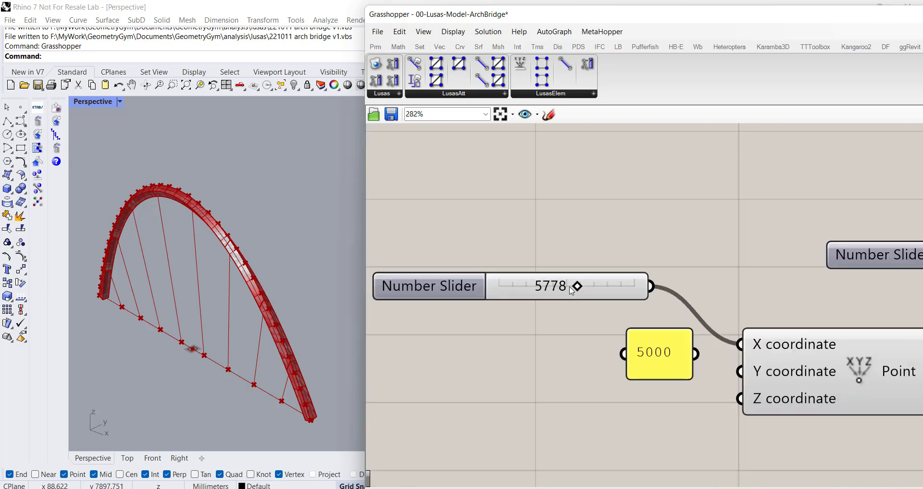
pyautogui.moveTo(577, 288)
pyautogui.mouseDown()
pyautogui.moveTo(553, 288)
pyautogui.moveTo(566, 291)
pyautogui.mouseUp()
# Try other deck division counts, leaving the slider at 9.
pyautogui.scroll(-6, 495, 346)
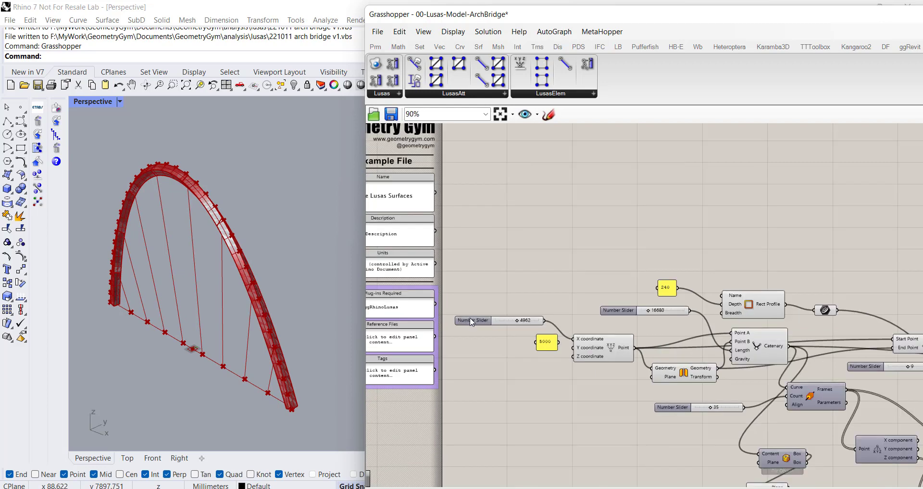
pyautogui.scroll(5, 760, 352)
pyautogui.moveTo(672, 334)
pyautogui.mouseDown()
pyautogui.moveTo(697, 337)
pyautogui.moveTo(673, 337)
pyautogui.mouseUp()
pyautogui.scroll(-2, 239, 312)
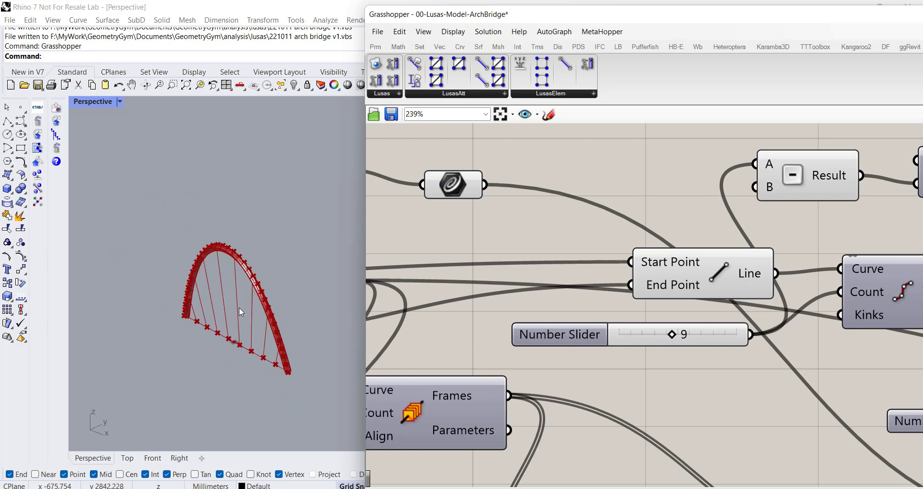
pyautogui.scroll(2, 239, 310)
pyautogui.scroll(4, 288, 350)
pyautogui.moveTo(284, 352); pyautogui.dragTo(263, 334, button='right')
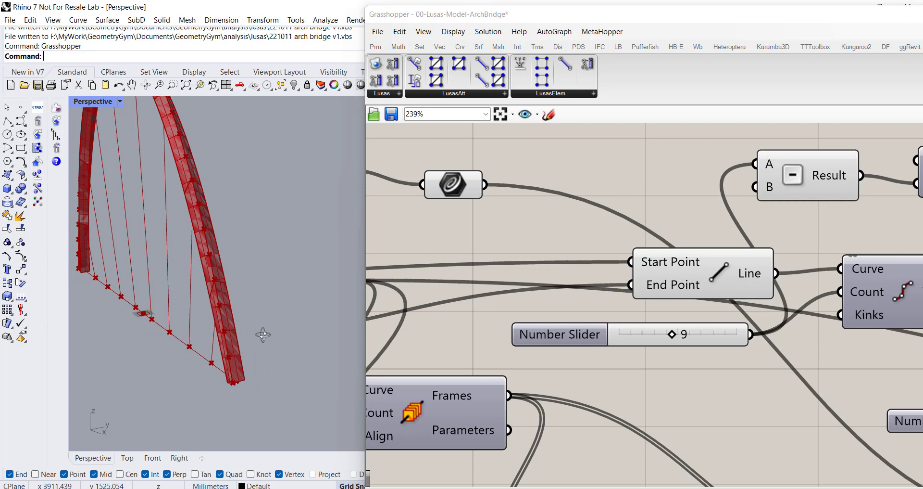
pyautogui.scroll(-3, 216, 275)
pyautogui.scroll(3, 229, 327)
pyautogui.scroll(-3, 243, 409)
pyautogui.moveTo(244, 409); pyautogui.dragTo(239, 384, button='right')
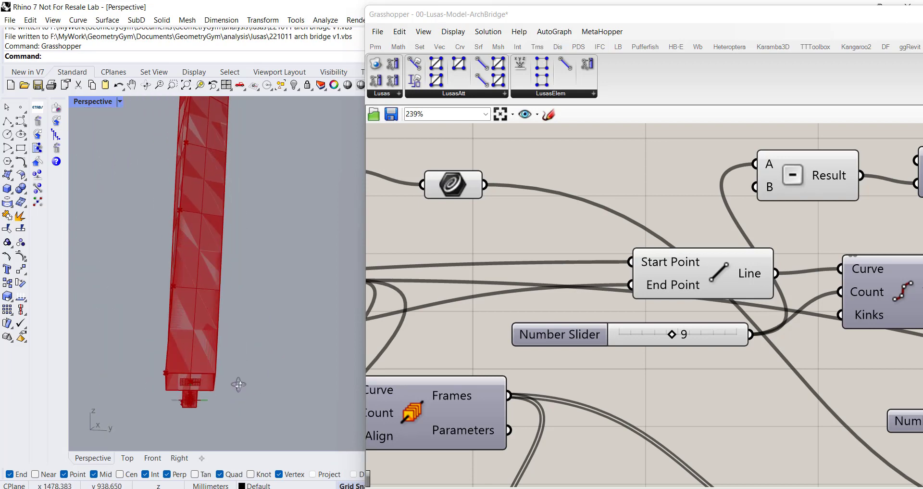
pyautogui.scroll(-5, 197, 389)
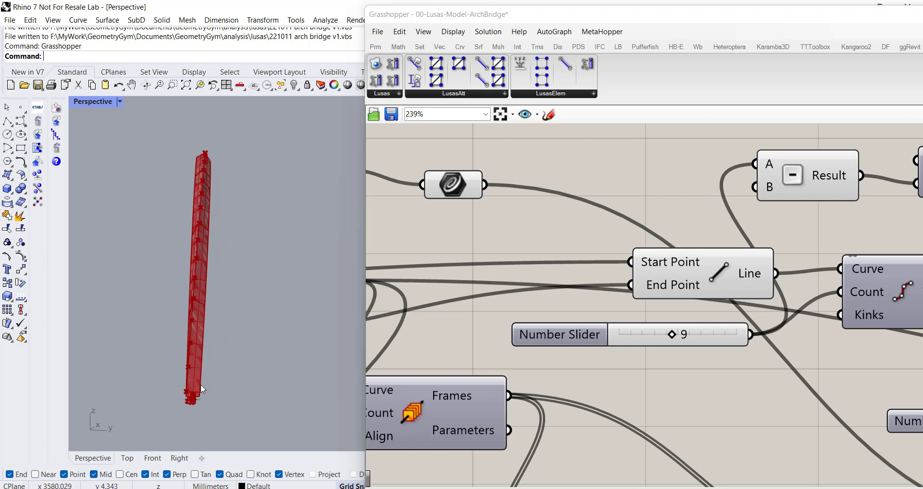
pyautogui.moveTo(186, 152); pyautogui.dragTo(261, 346, button='right')
pyautogui.scroll(6, 208, 230)
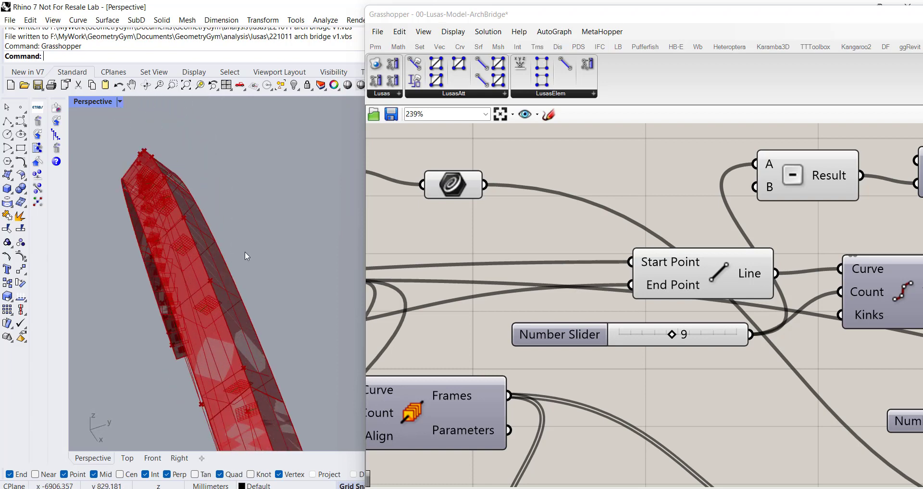
pyautogui.moveTo(244, 251); pyautogui.dragTo(218, 216, button='right')
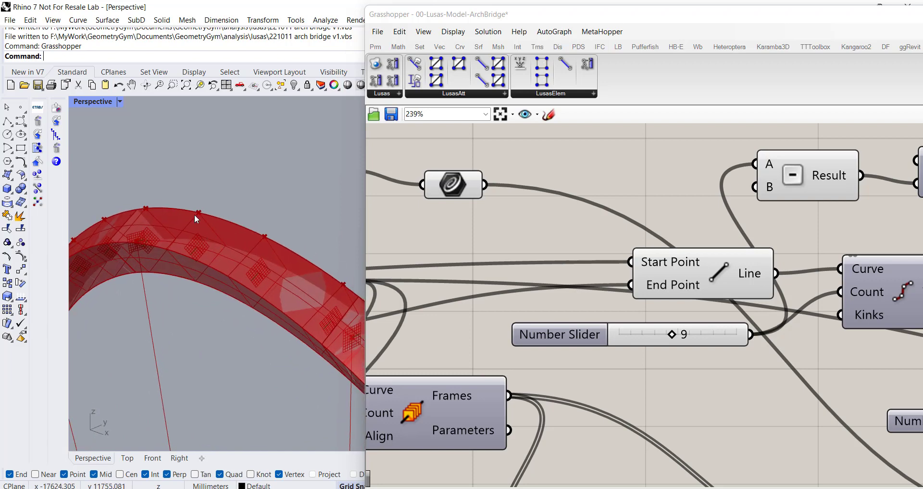
pyautogui.scroll(-5, 197, 308)
pyautogui.moveTo(197, 308); pyautogui.dragTo(224, 301, button='right')
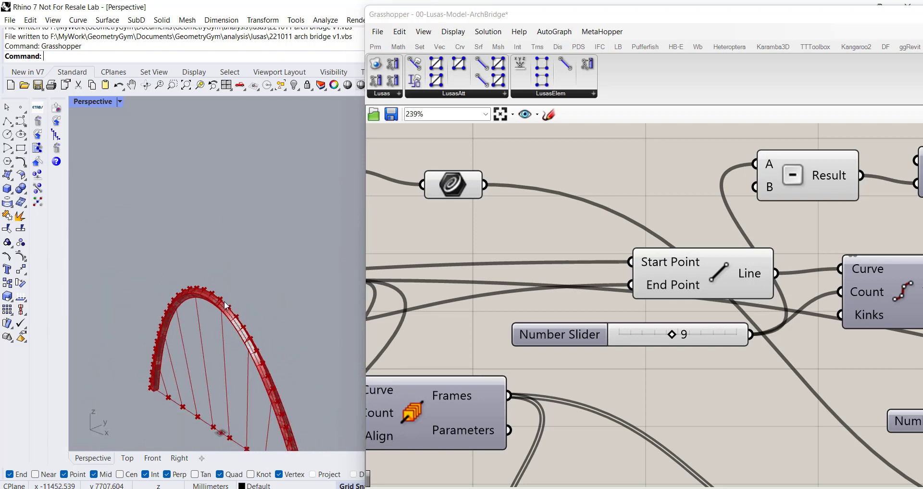
pyautogui.scroll(-5, 600, 402)
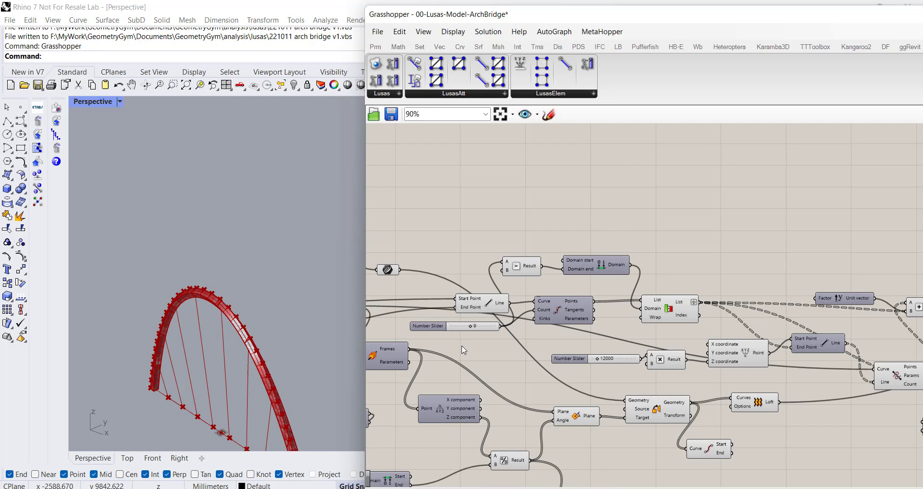
pyautogui.moveTo(682, 389); pyautogui.dragTo(583, 341, button='right')
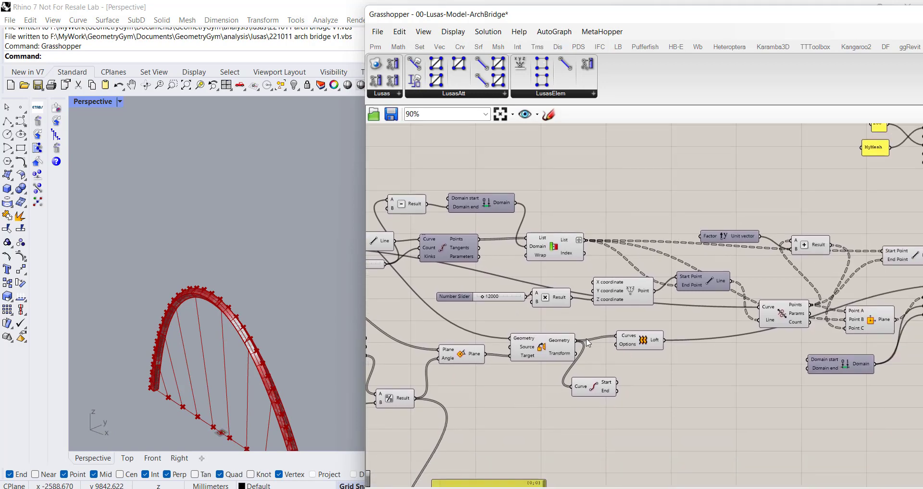
pyautogui.scroll(-2, 587, 343)
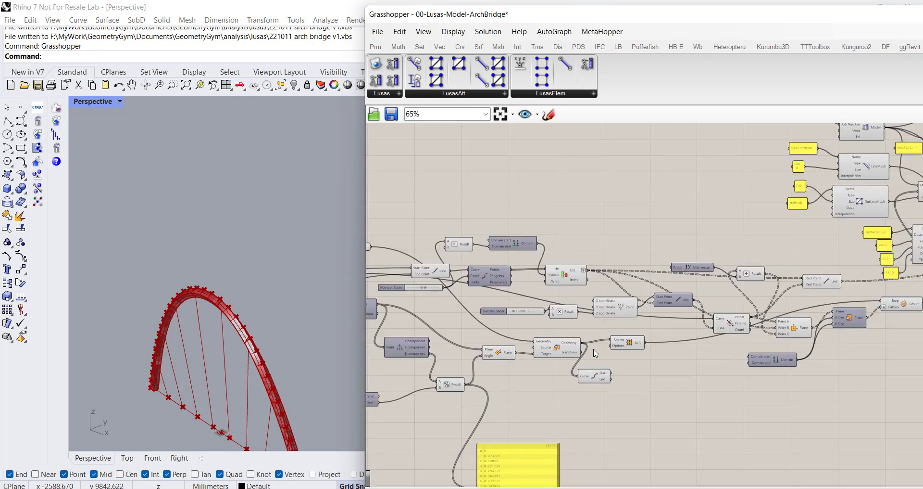
pyautogui.scroll(3, 634, 350)
pyautogui.click(632, 345)
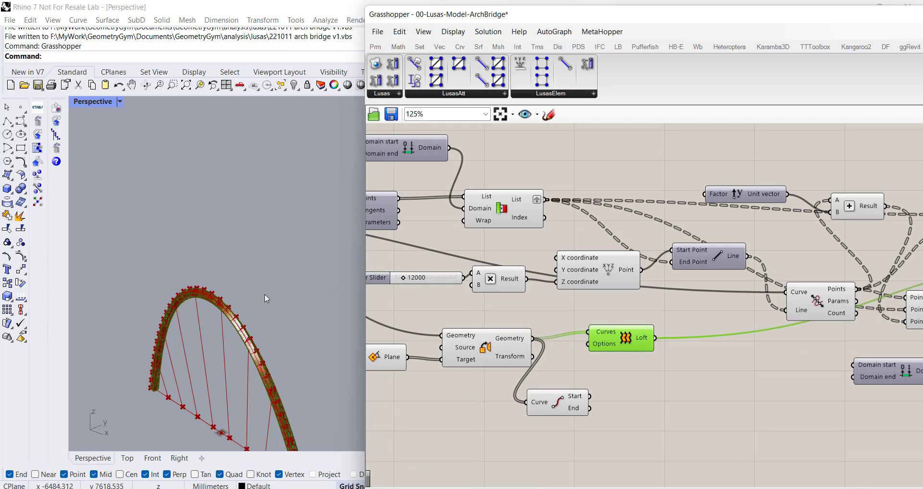
pyautogui.moveTo(749, 354); pyautogui.dragTo(432, 403, button='right')
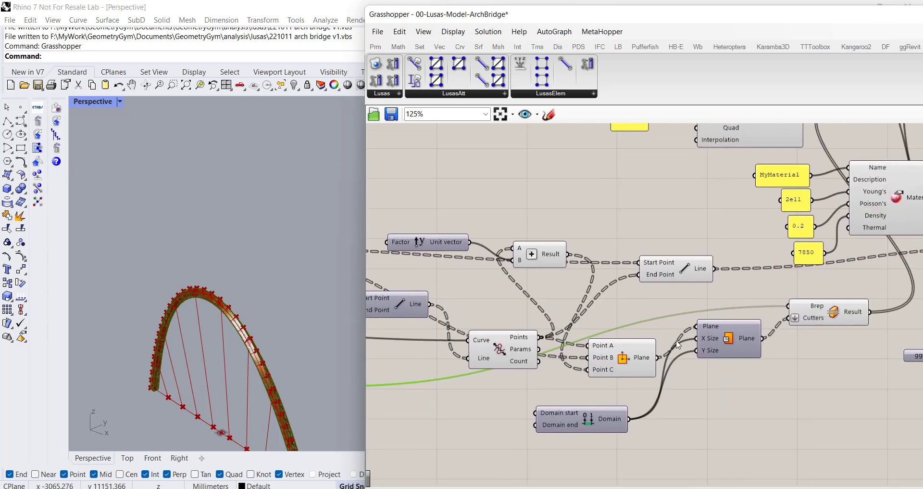
pyautogui.click(641, 365)
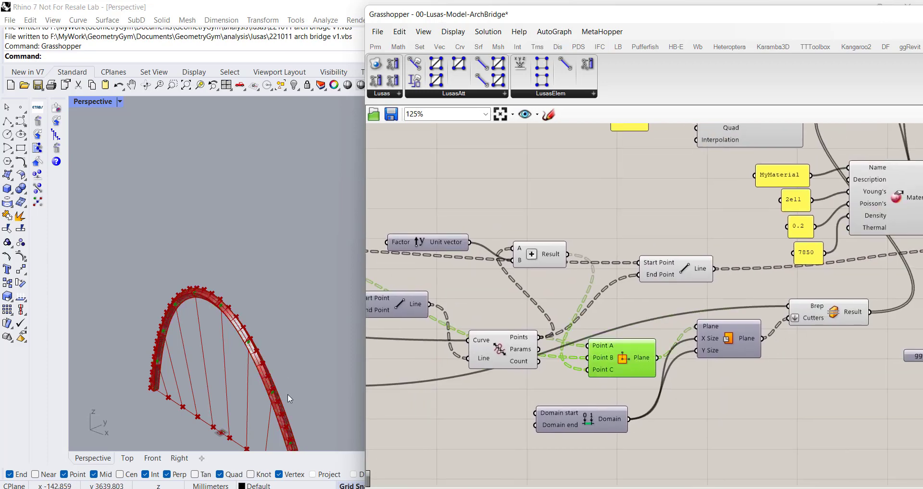
pyautogui.scroll(3, 252, 410)
pyautogui.scroll(4, 325, 335)
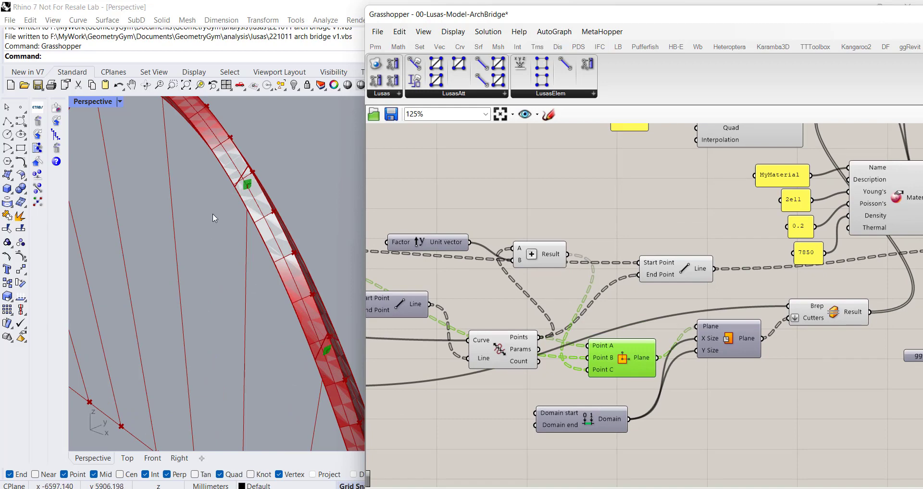
pyautogui.scroll(-3, 548, 413)
pyautogui.scroll(-2, 549, 413)
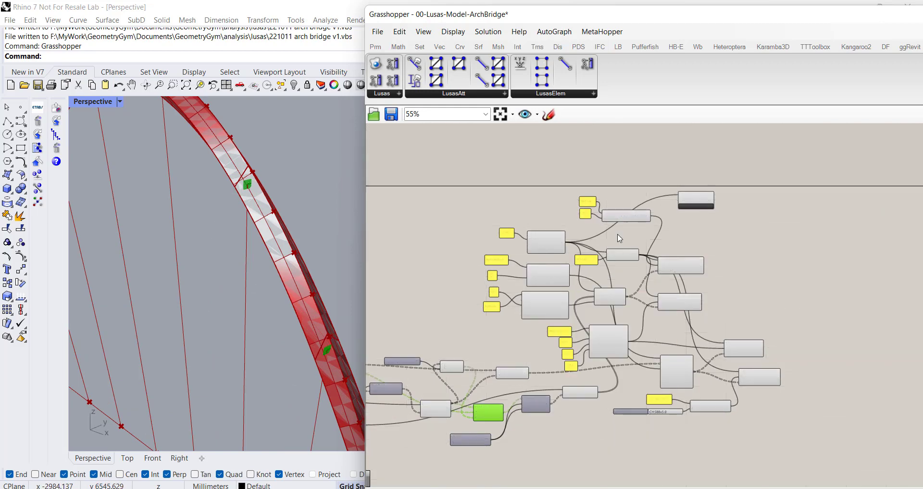
pyautogui.scroll(5, 618, 233)
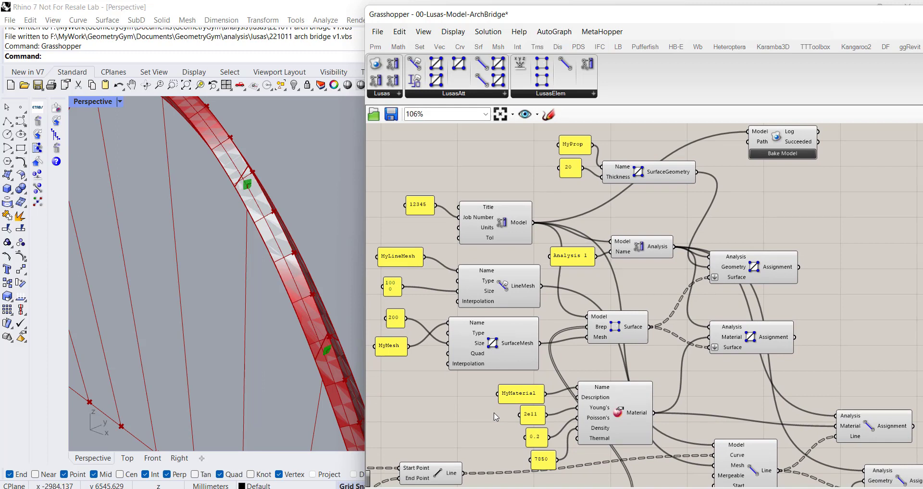
# Inspect the SurfaceMesh component's ThickShell element type and Quad/Interpolation inputs, leaving them unchanged.
pyautogui.click(504, 352)
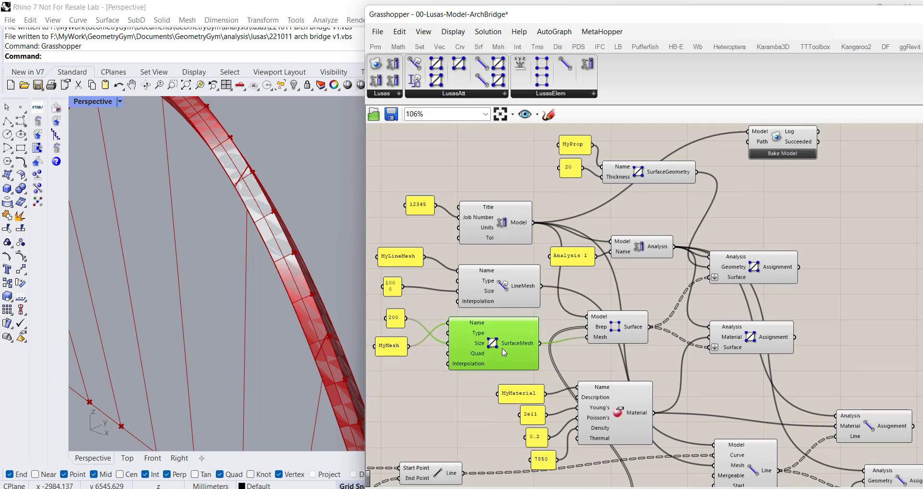
pyautogui.rightClick(479, 335)
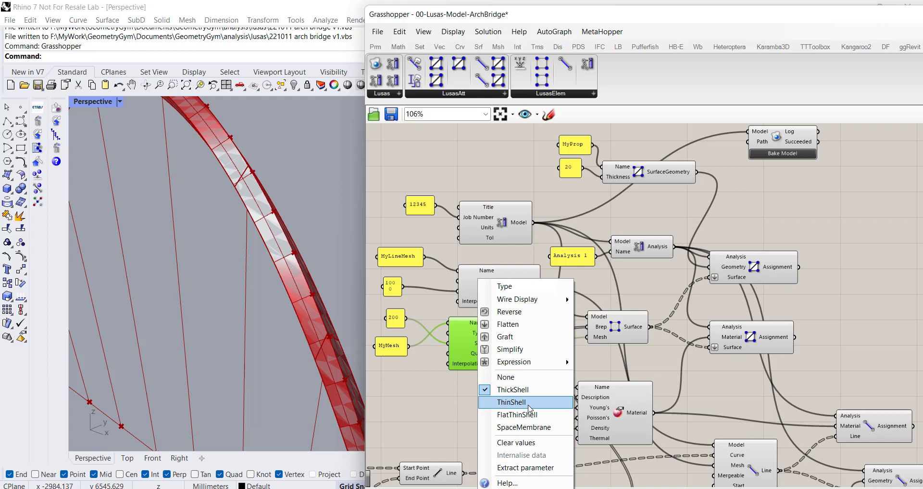
pyautogui.click(437, 386)
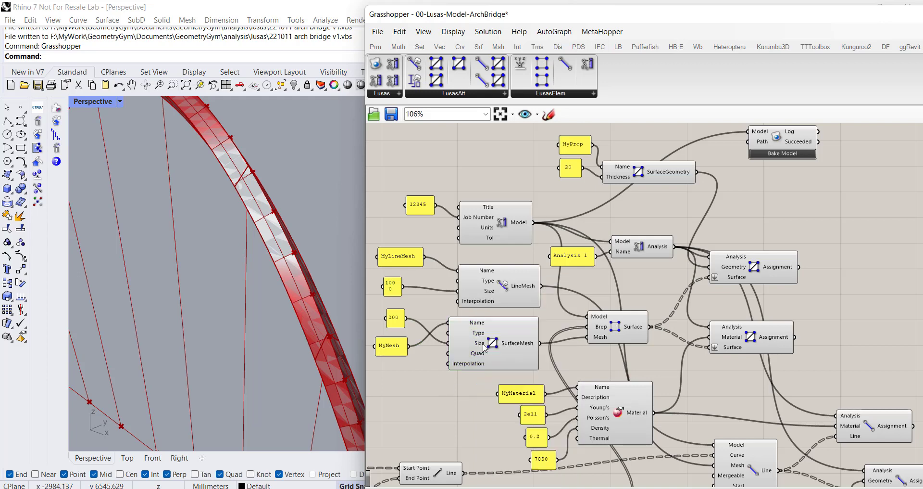
pyautogui.scroll(3, 470, 353)
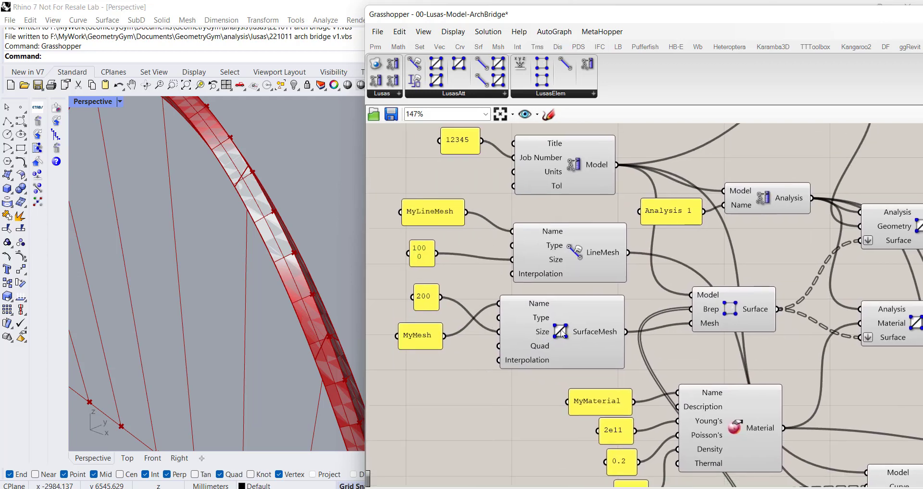
pyautogui.moveTo(544, 350)
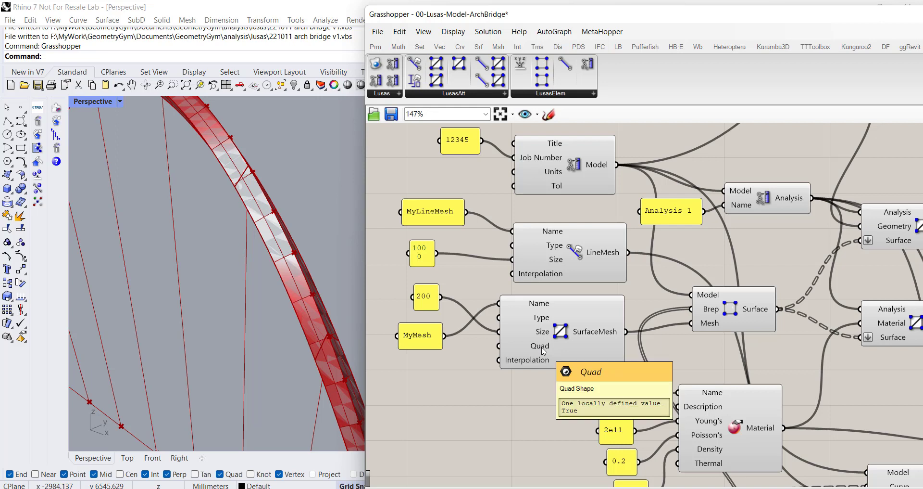
pyautogui.moveTo(536, 365)
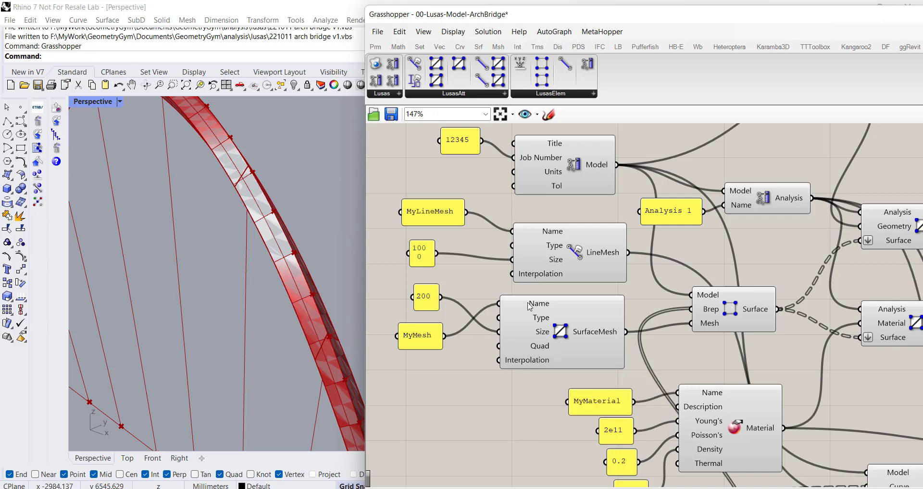
# Inspect the LineMesh and Material components in the meshing group.
pyautogui.scroll(3, 527, 307)
pyautogui.click(559, 309)
pyautogui.scroll(-3, 559, 309)
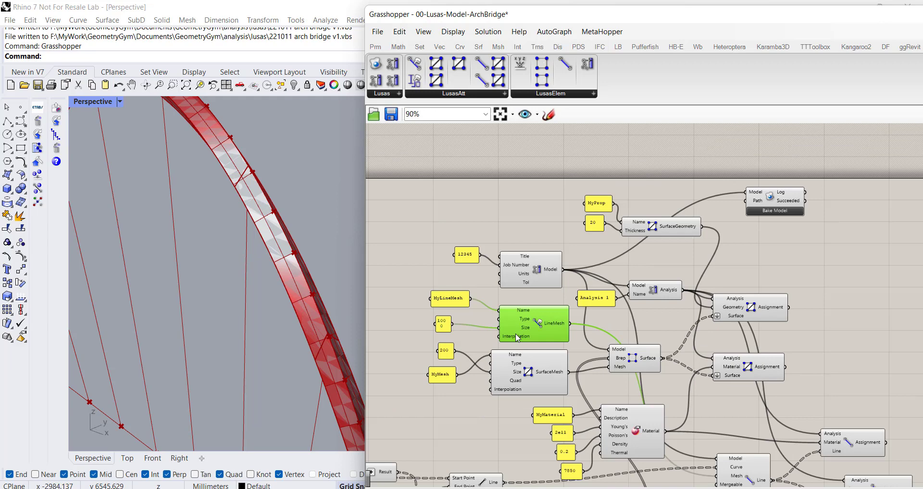
pyautogui.moveTo(635, 406); pyautogui.dragTo(564, 327, button='right')
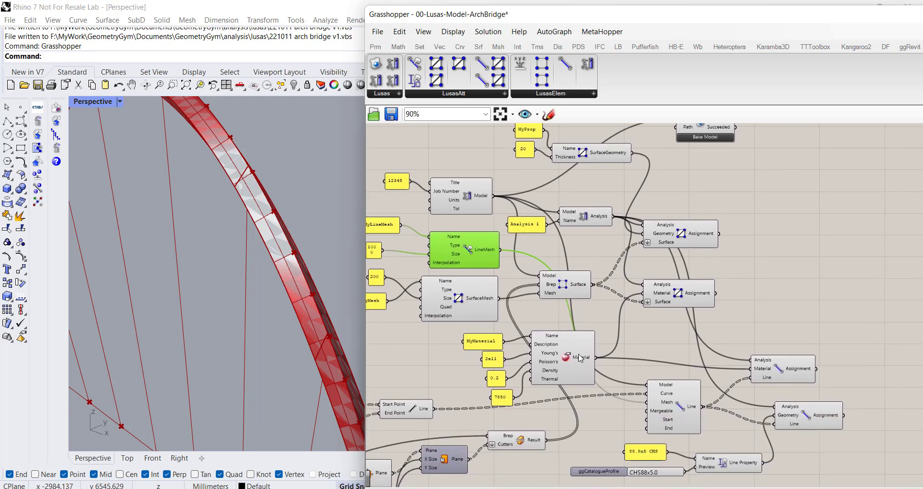
pyautogui.click(581, 358)
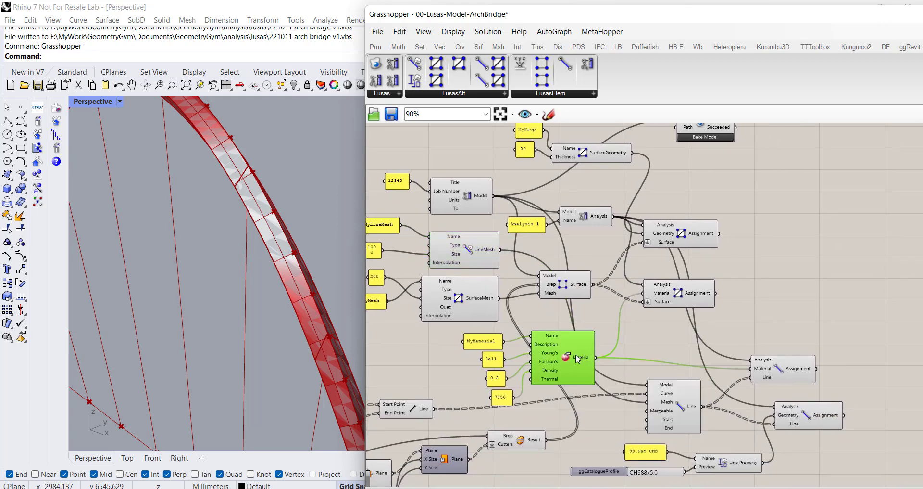
pyautogui.scroll(3, 610, 410)
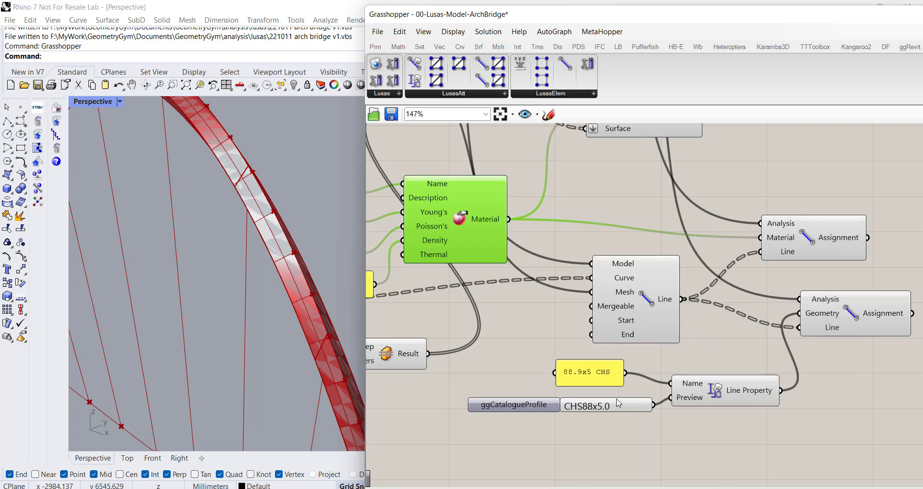
# In LUSAS, expand the 88.9x5 CHS line property to show its fibres, then return to Grasshopper.
pyautogui.click(685, 448)
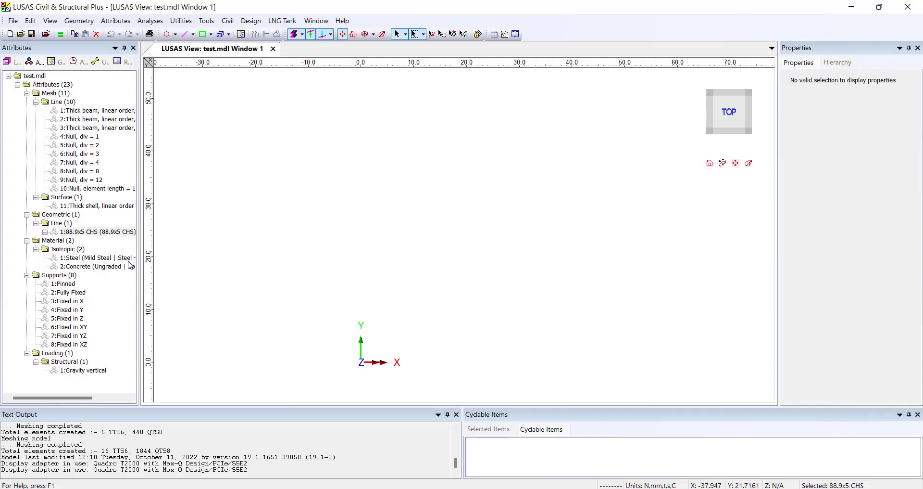
pyautogui.doubleClick(75, 234)
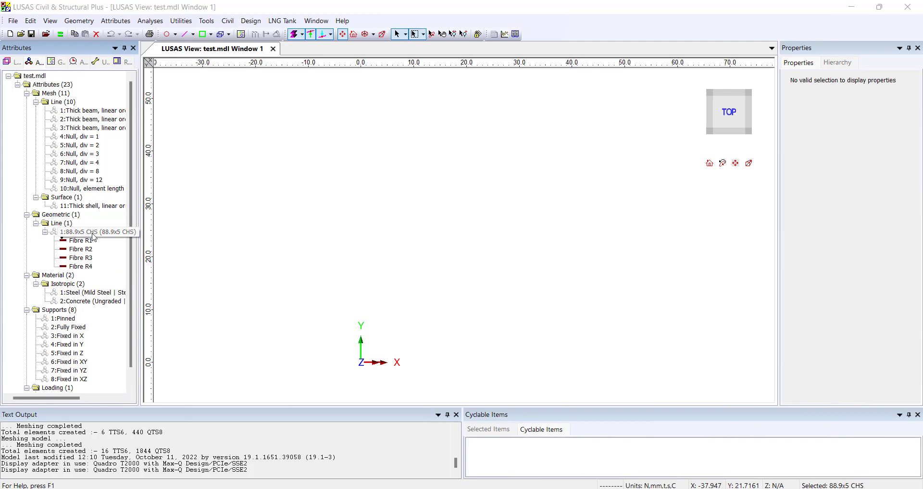
pyautogui.hotkey('alt', 'Tab')
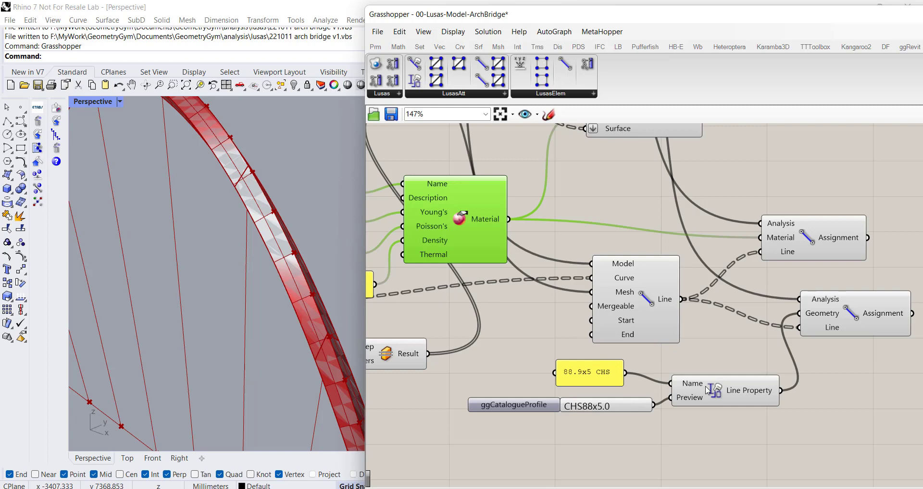
# Pan the canvas to the SurfaceGeometry and Bake Model components and zoom Rhino out to the whole arch.
pyautogui.scroll(-3, 699, 452)
pyautogui.moveTo(608, 287); pyautogui.dragTo(668, 338, button='right')
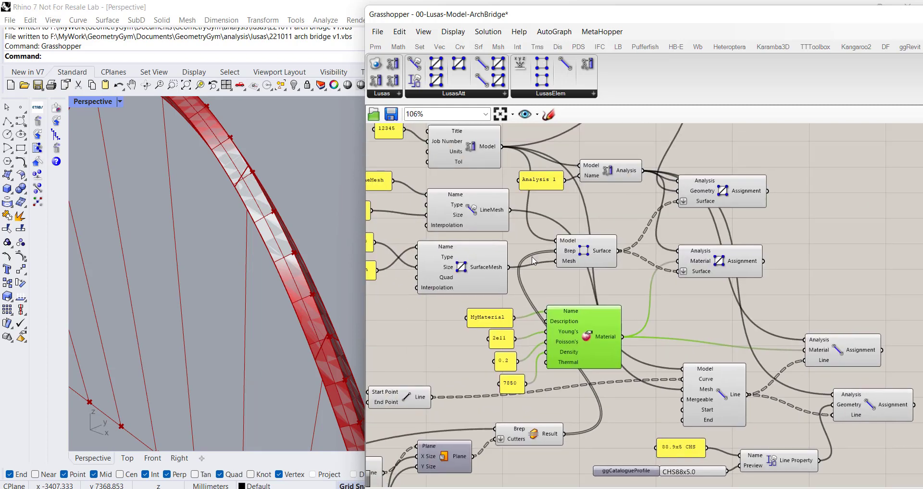
pyautogui.moveTo(605, 320); pyautogui.dragTo(590, 397, button='right')
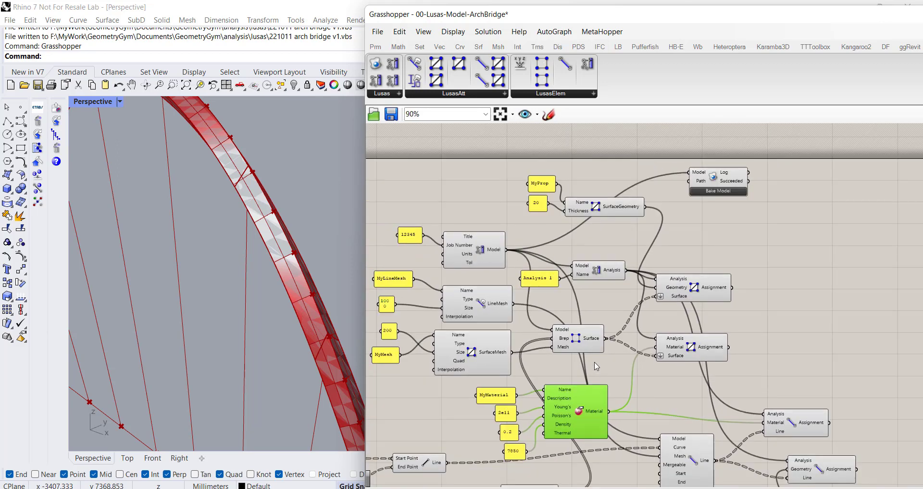
pyautogui.scroll(-5, 288, 311)
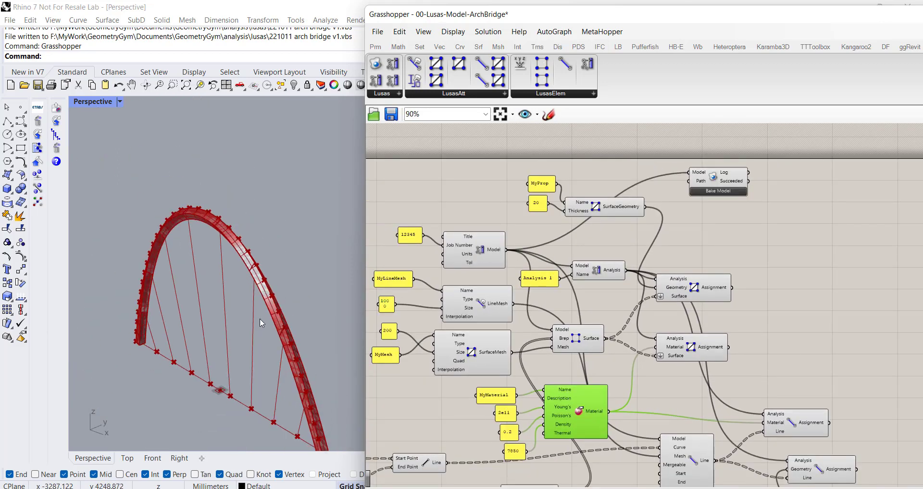
pyautogui.moveTo(269, 366); pyautogui.dragTo(265, 361, button='right')
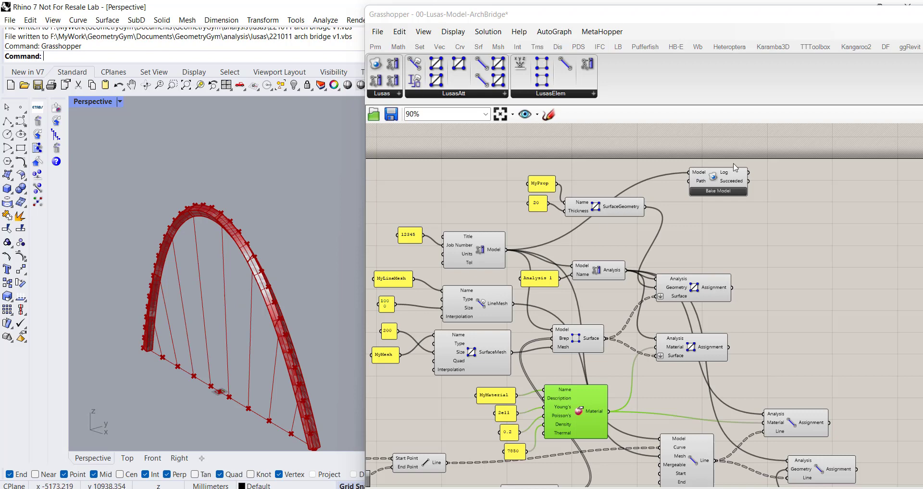
pyautogui.scroll(4, 739, 166)
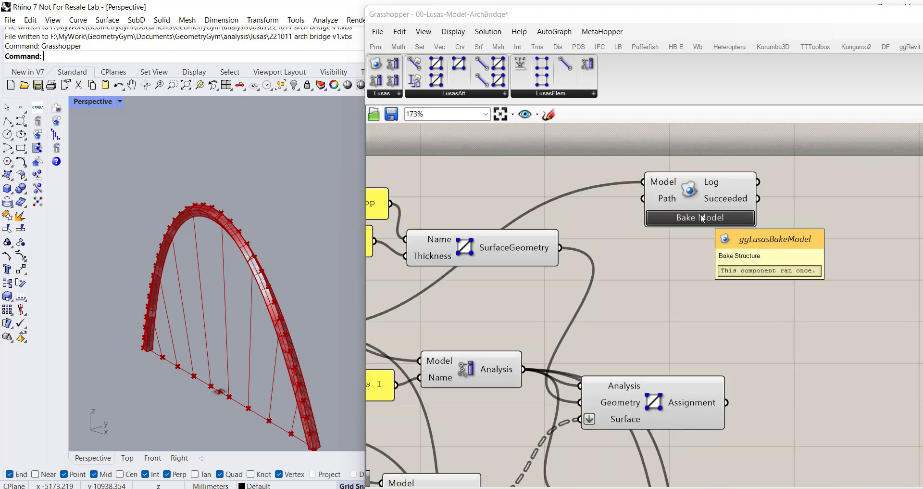
# Bake the model to a LUSAS script, replacing the existing 221011 arch bridge v1.vbs.
pyautogui.click(702, 218)
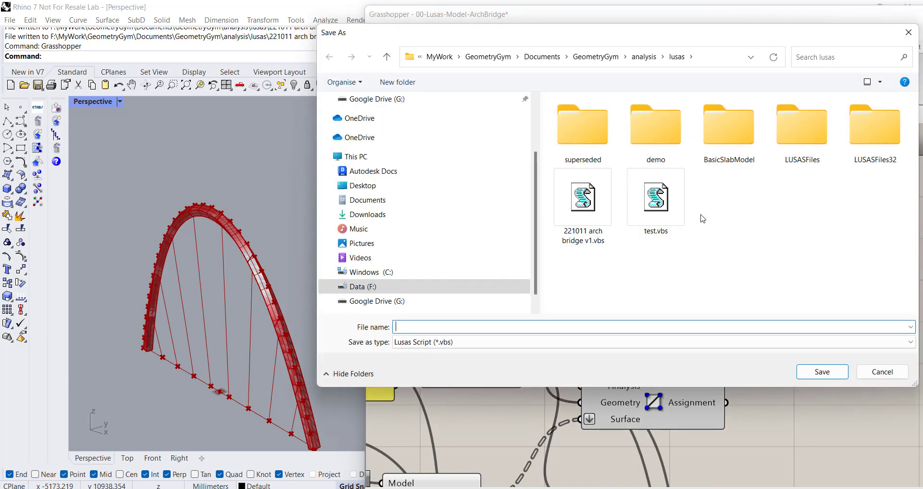
pyautogui.click(597, 239)
pyautogui.click(822, 371)
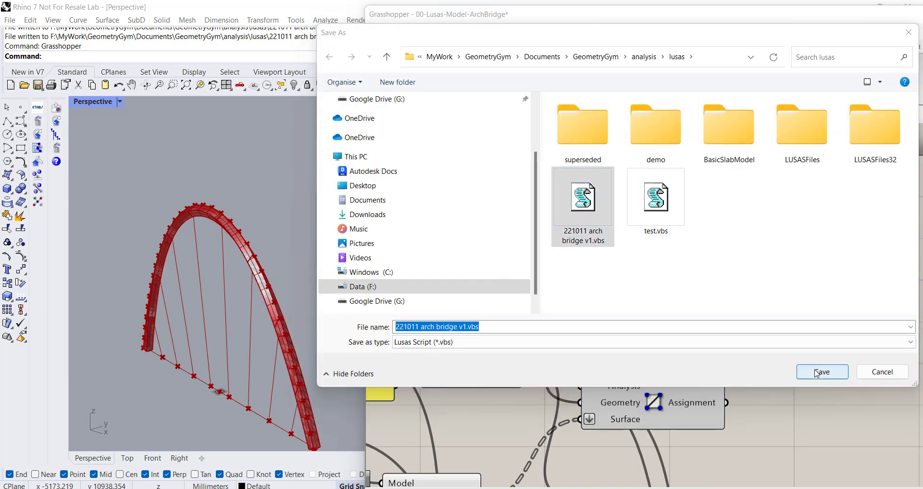
pyautogui.click(490, 253)
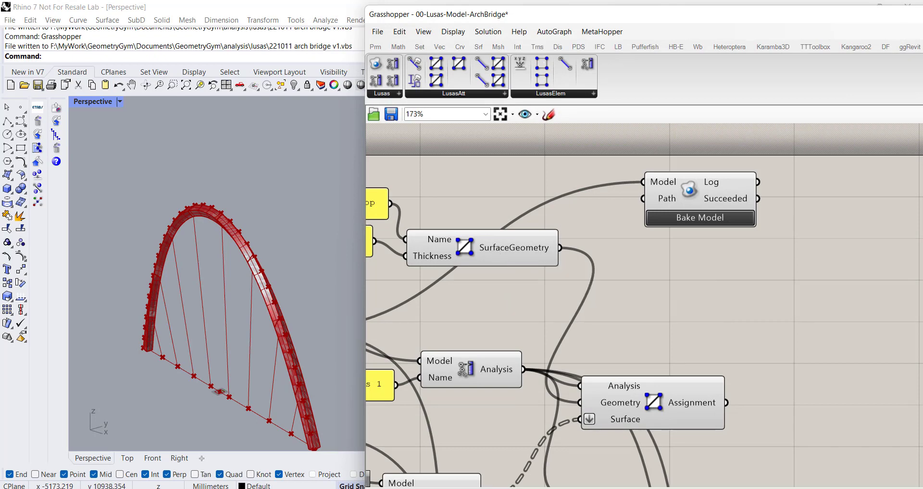
# From LUSAS File > Script > Run Script, open 221011 arch bridge v1.vbs in Notepad via Edit.
pyautogui.moveTo(262, 488)
pyautogui.click(288, 488)
pyautogui.click(13, 21)
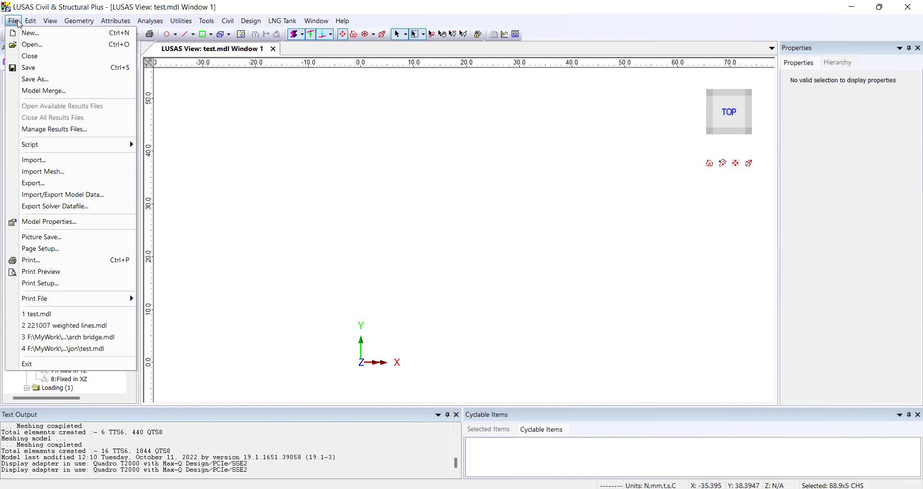
pyautogui.moveTo(75, 151)
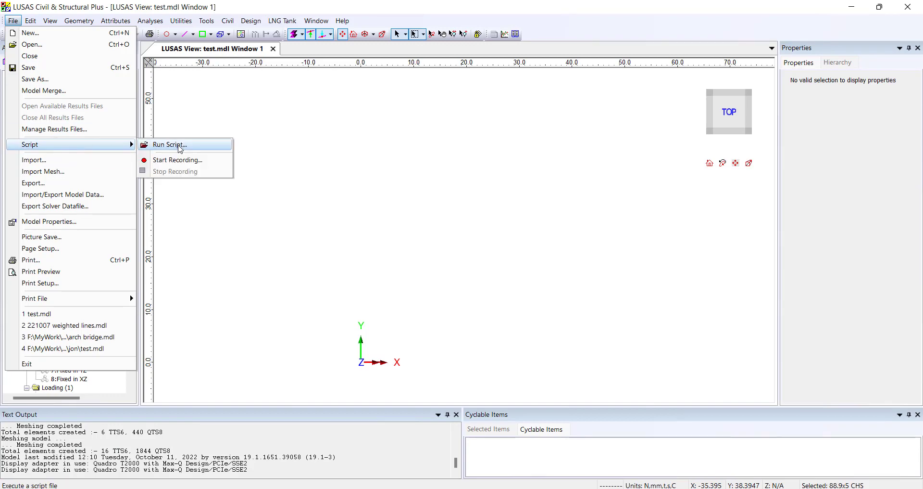
pyautogui.click(172, 144)
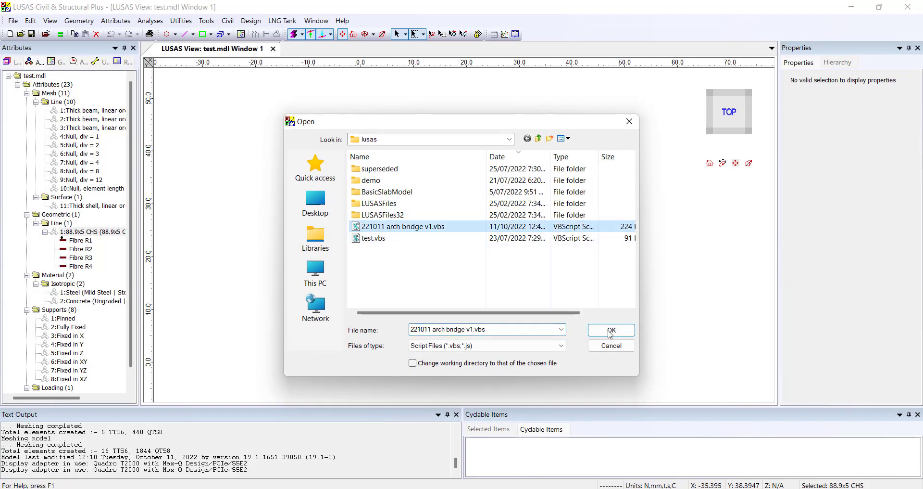
pyautogui.rightClick(416, 230)
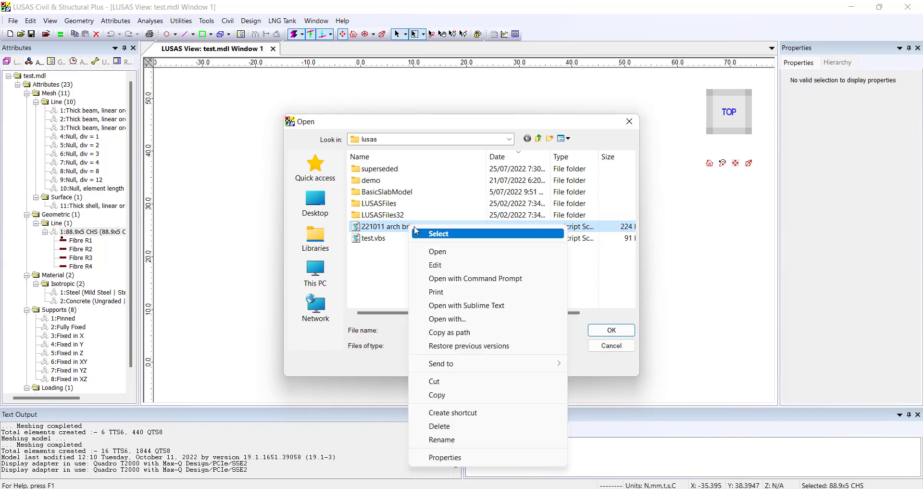
pyautogui.click(435, 265)
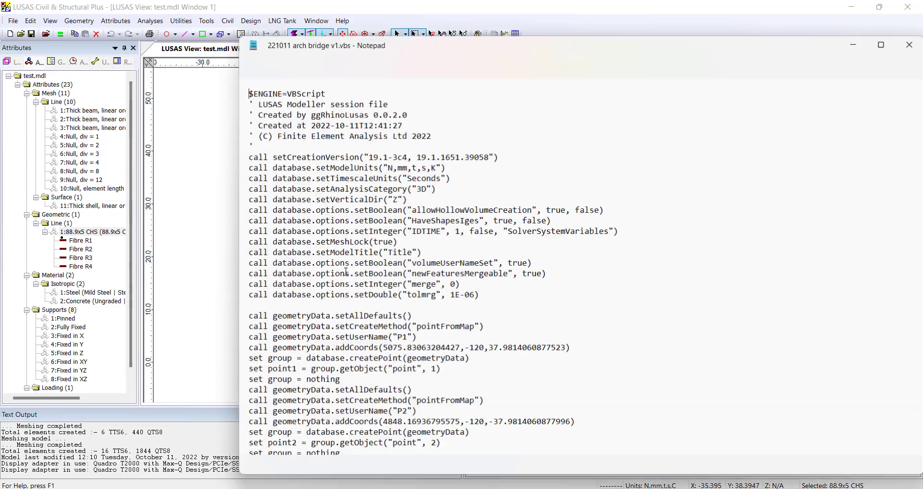
# Maximize Notepad and scroll through the first part of the generated VBScript.
pyautogui.doubleClick(319, 46)
pyautogui.scroll(-7, 189, 174)
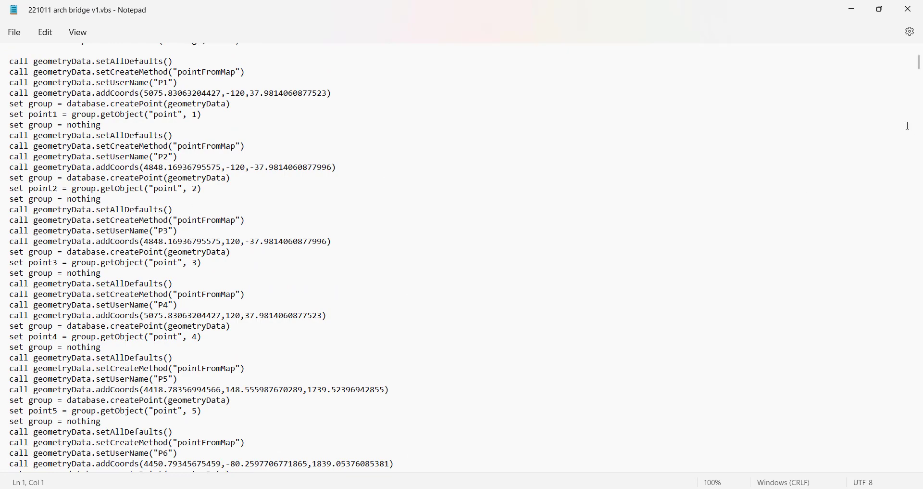
pyautogui.moveTo(919, 71); pyautogui.dragTo(920, 162)
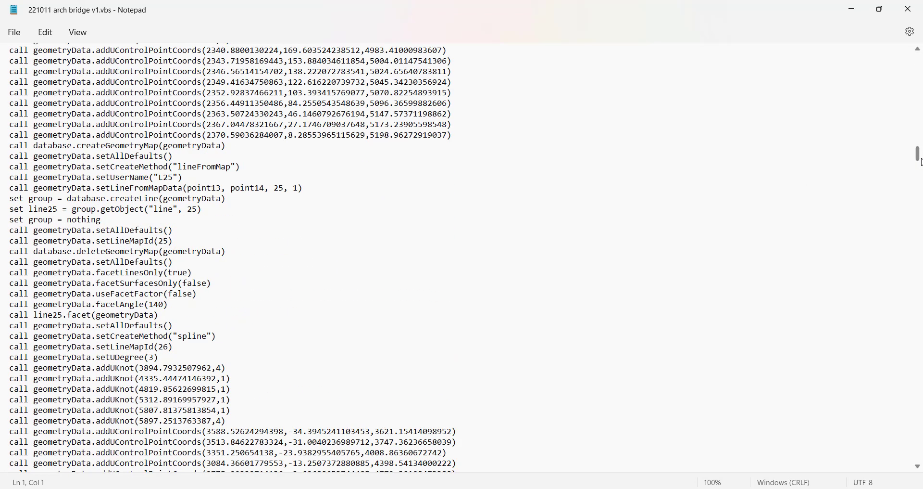
pyautogui.scroll(4, 330, 157)
pyautogui.moveTo(91, 146); pyautogui.dragTo(227, 236)
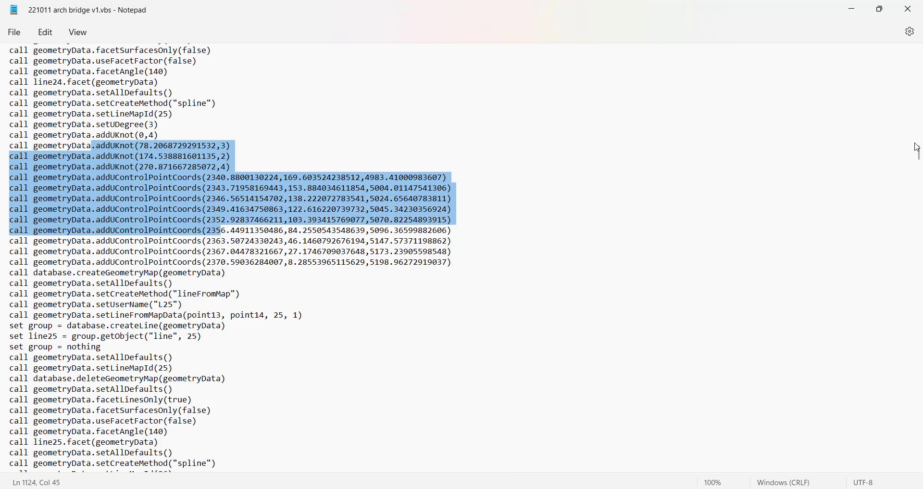
pyautogui.moveTo(920, 159); pyautogui.dragTo(919, 396)
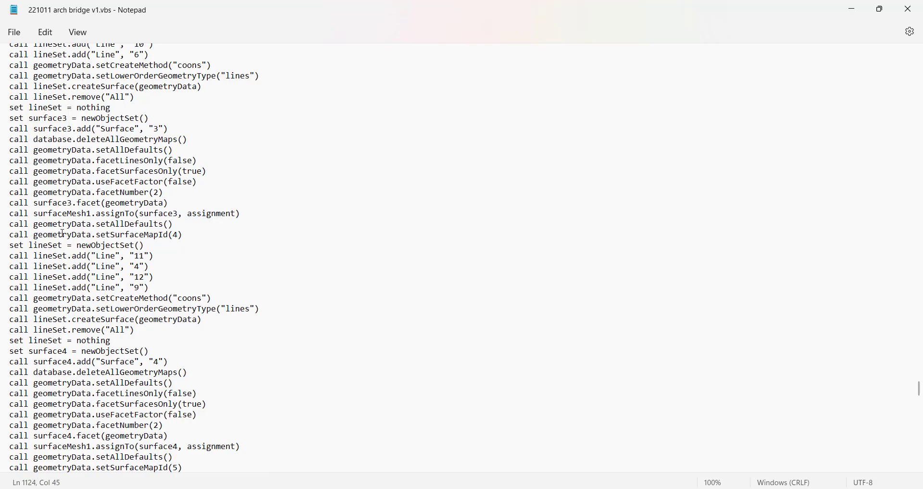
# Glance at Grasshopper, then scroll further down the script's coons-patch surface and mesh commands.
pyautogui.hotkey('alt', 'Tab')
pyautogui.press('Tab')
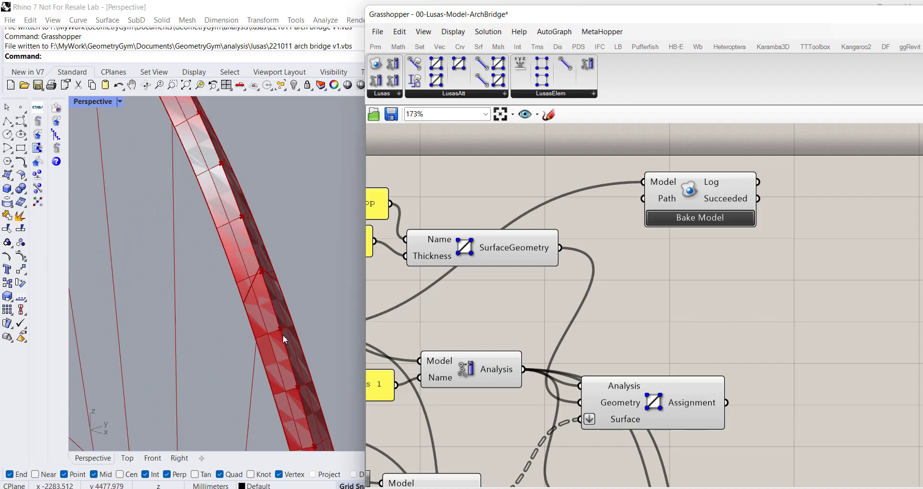
pyautogui.scroll(2, 283, 333)
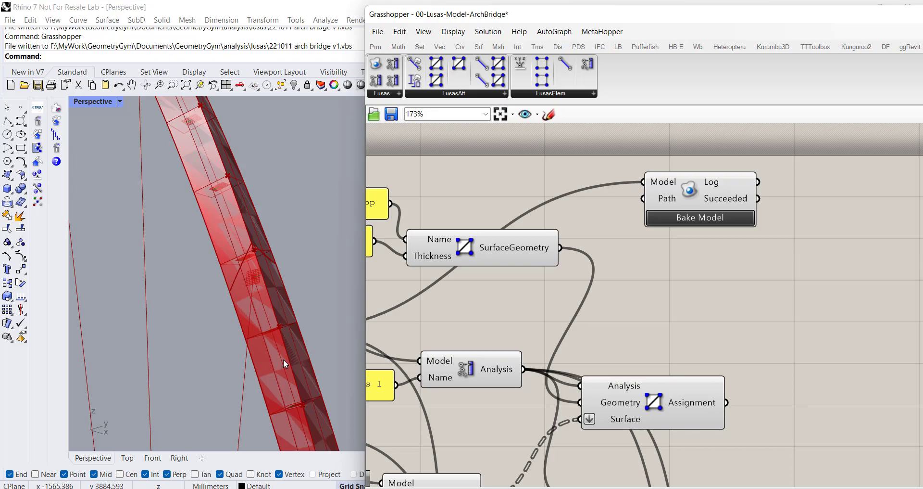
pyautogui.hotkey('alt', 'Tab')
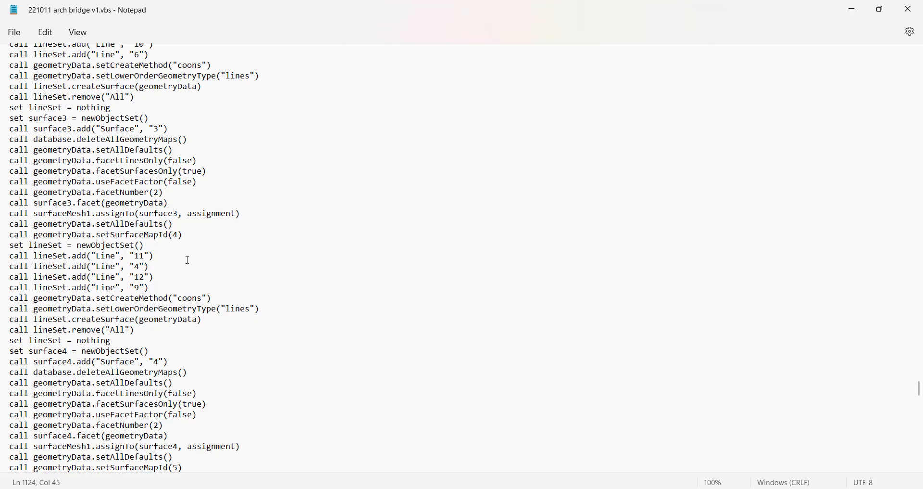
pyautogui.scroll(-9, 187, 260)
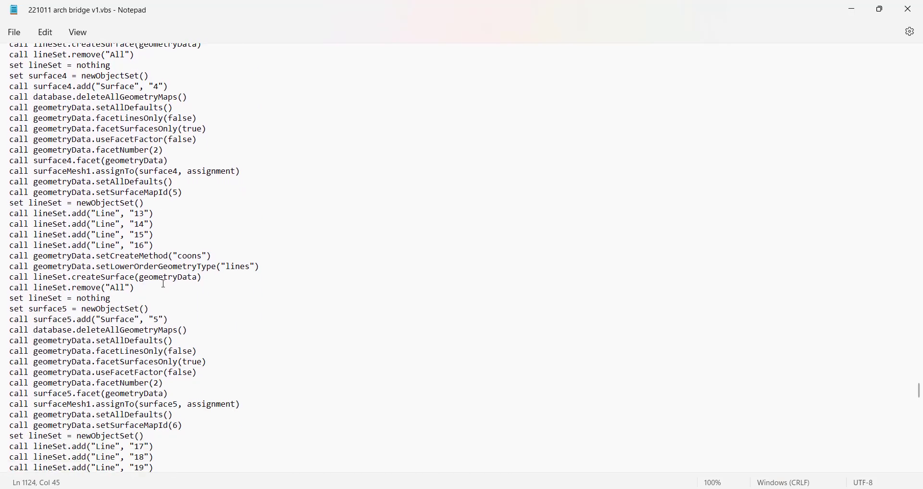
pyautogui.scroll(-10, 163, 284)
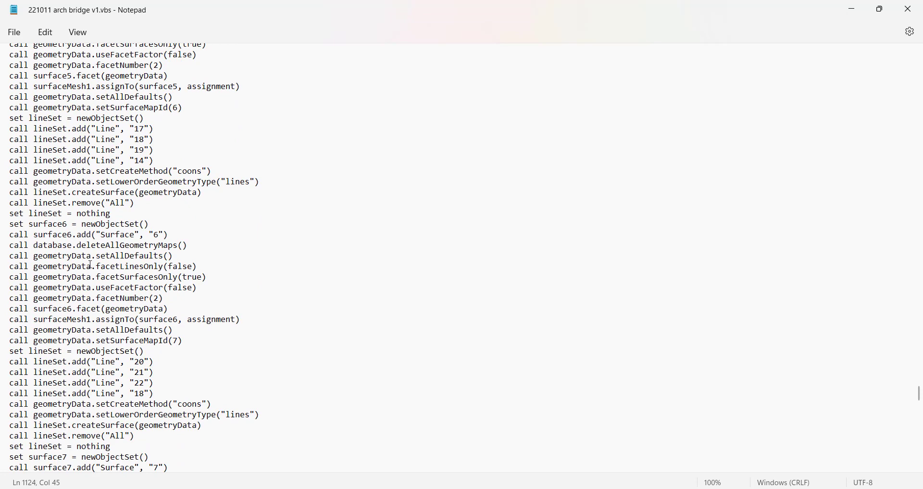
pyautogui.scroll(-4, 91, 265)
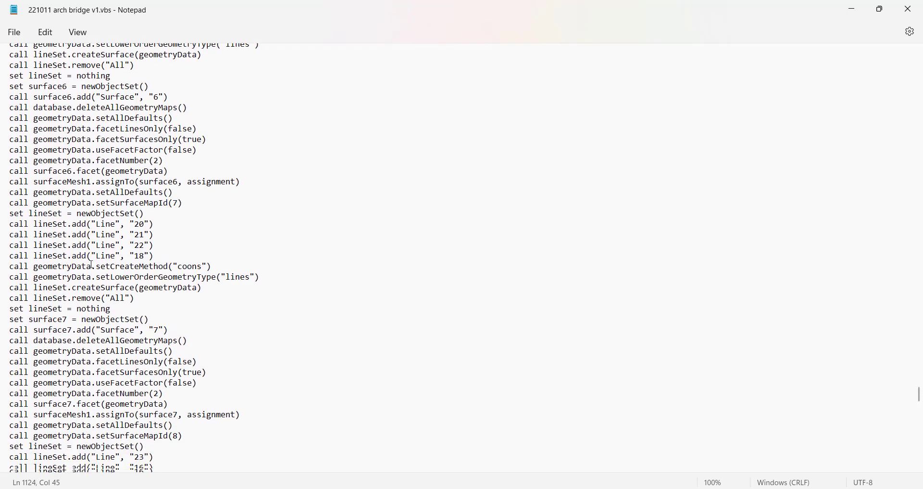
pyautogui.scroll(-13, 92, 264)
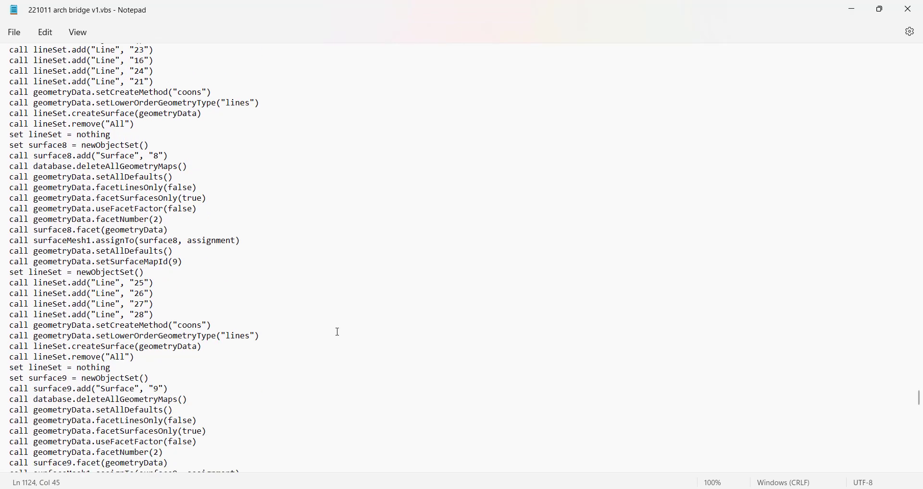
pyautogui.scroll(-2, 339, 332)
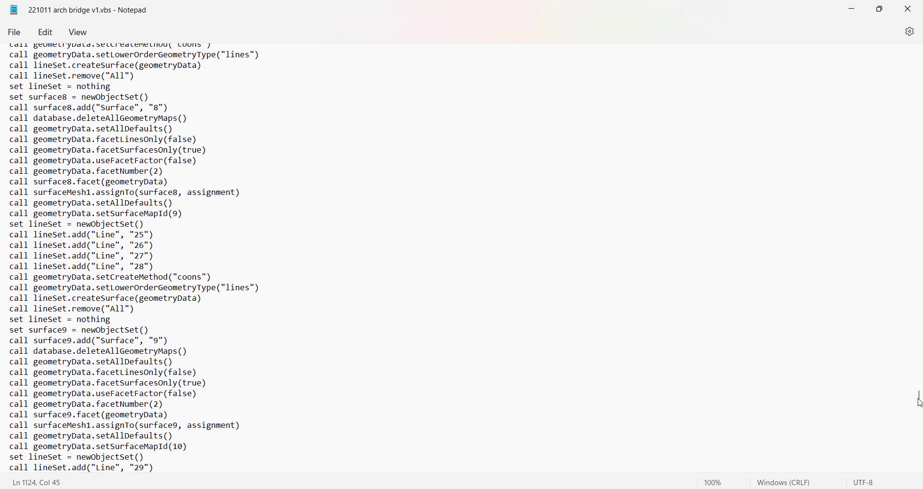
# Select the lineProperty1.assignTo lines at the script's end, then run the script in LUSAS.
pyautogui.moveTo(920, 403); pyautogui.dragTo(922, 475)
pyautogui.scroll(13, 269, 244)
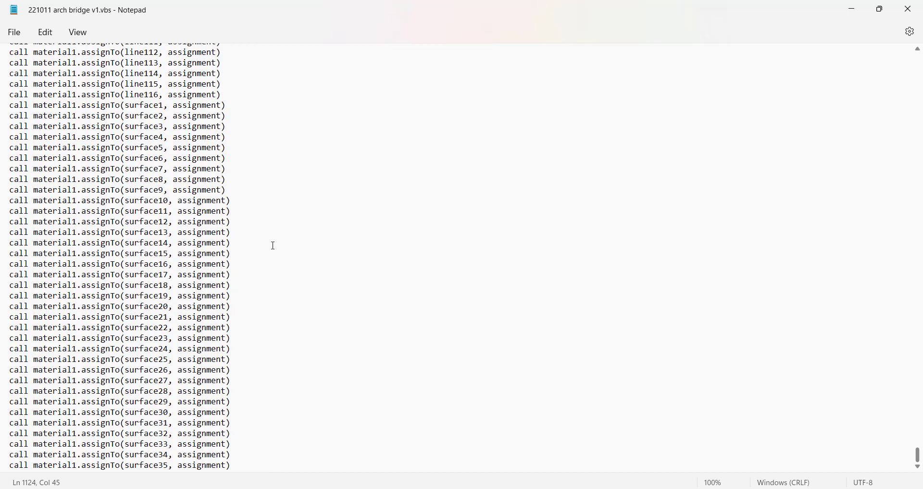
pyautogui.scroll(11, 129, 222)
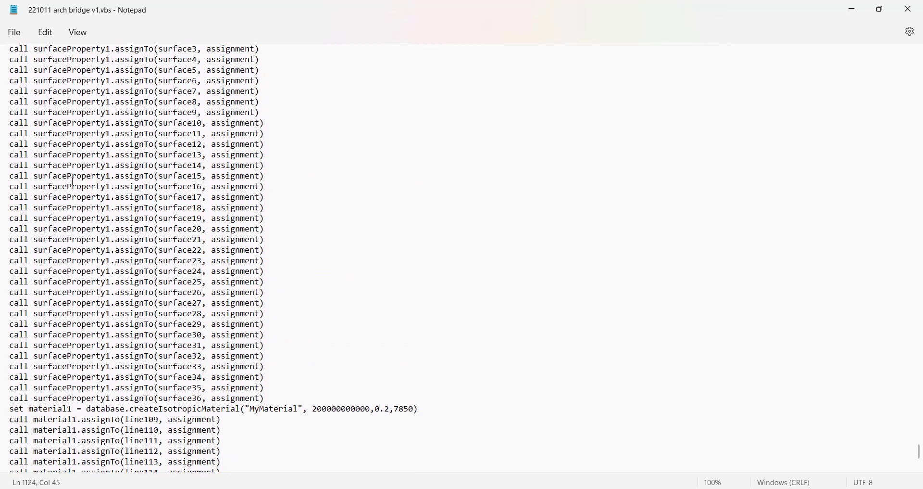
pyautogui.moveTo(28, 255); pyautogui.dragTo(215, 287)
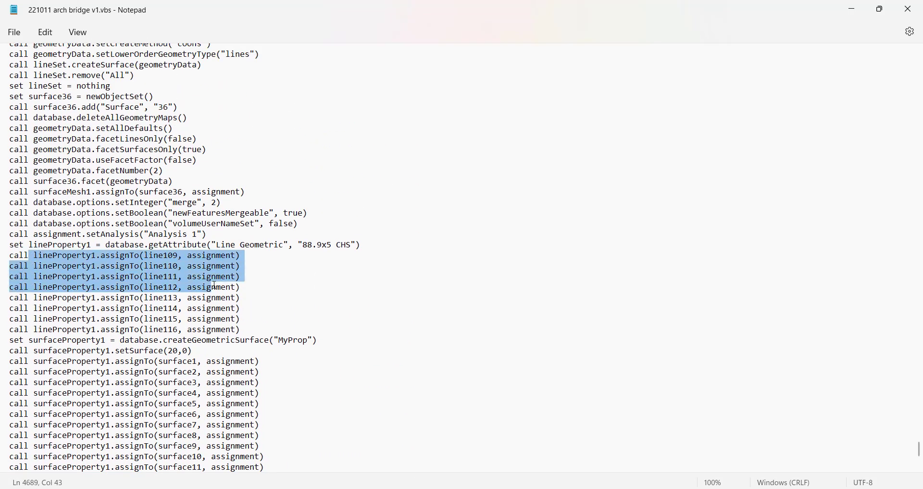
pyautogui.scroll(-3, 231, 313)
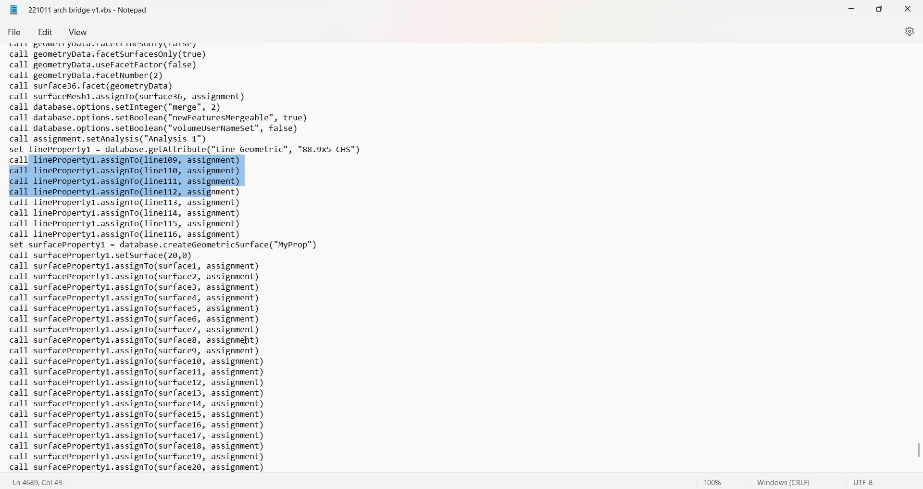
pyautogui.scroll(-20, 247, 340)
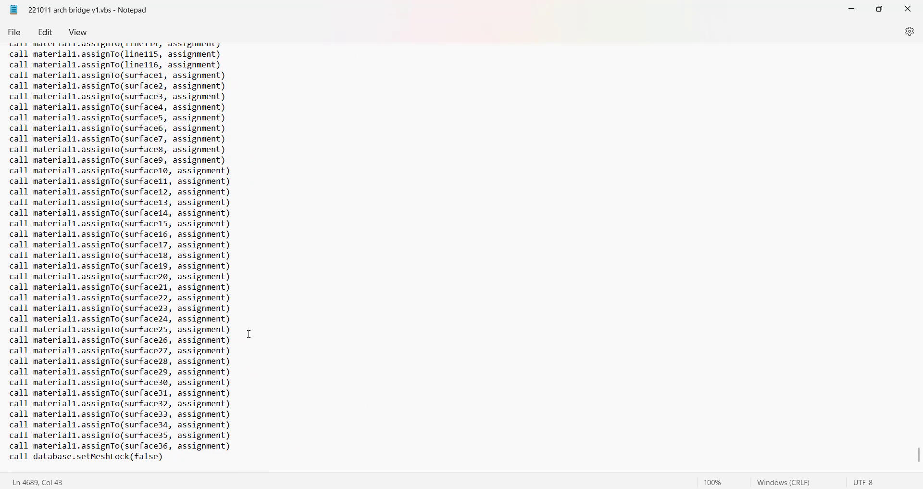
pyautogui.scroll(20, 249, 334)
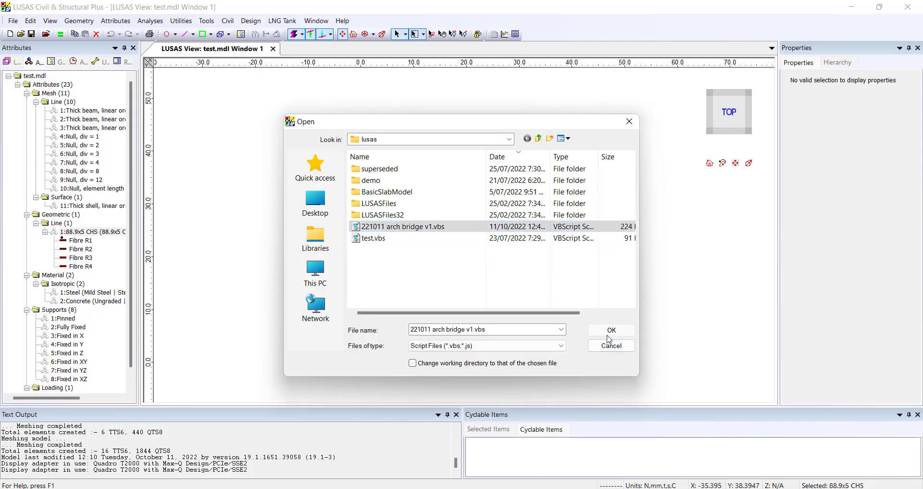
pyautogui.click(610, 331)
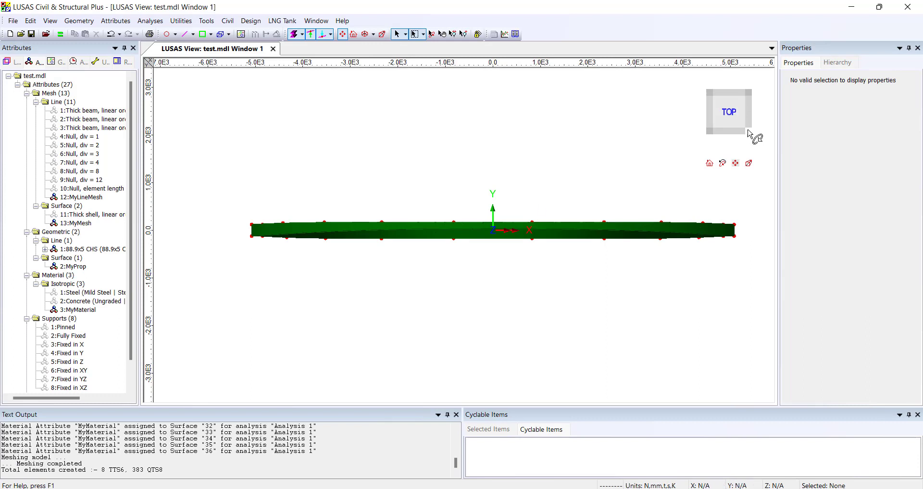
# Orbit and zoom around the meshed green arch with its hangers, and browse the View menu.
pyautogui.moveTo(749, 136); pyautogui.dragTo(707, 96)
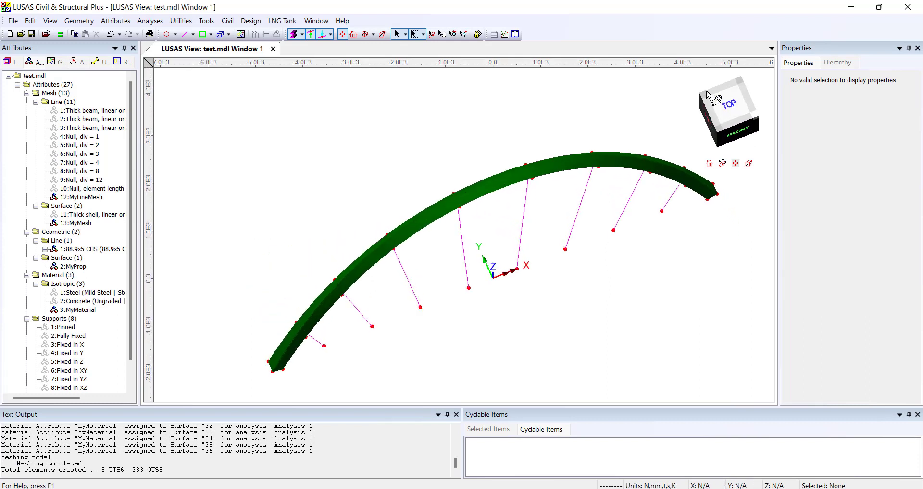
pyautogui.scroll(5, 688, 103)
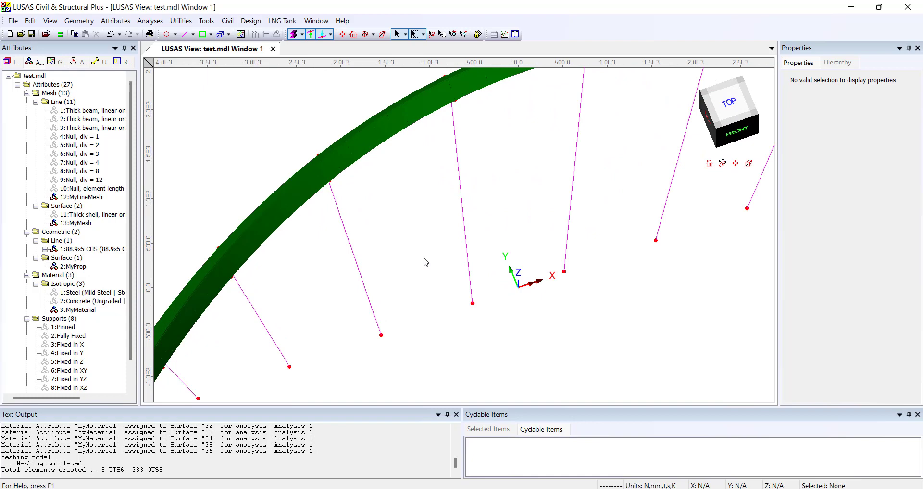
pyautogui.scroll(-2, 425, 261)
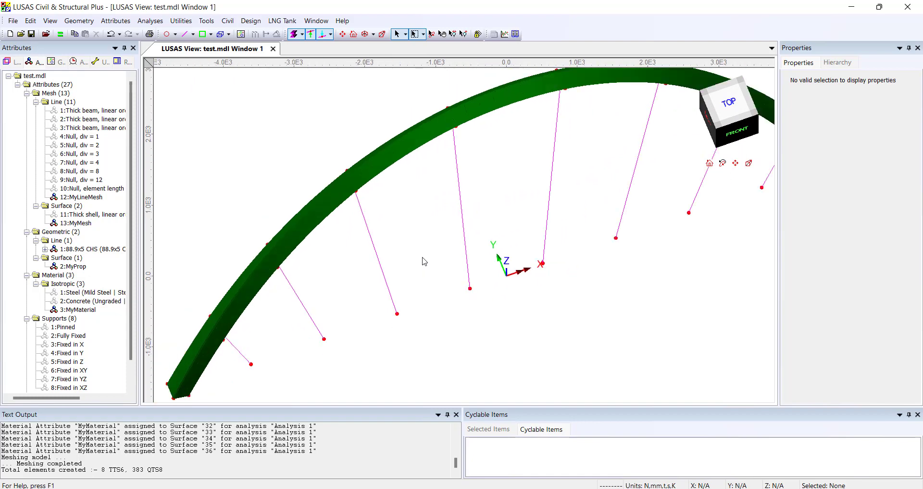
pyautogui.click(90, 24)
pyautogui.moveTo(54, 23)
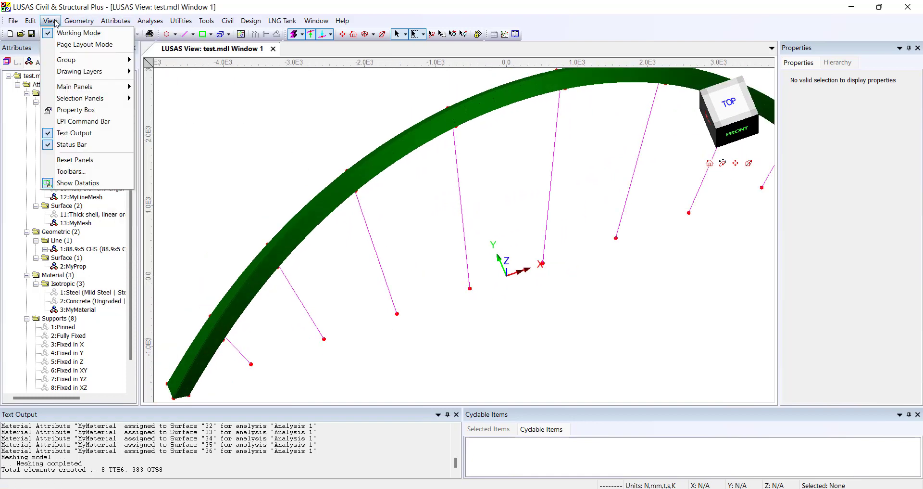
pyautogui.click(309, 252)
pyautogui.scroll(3, 306, 232)
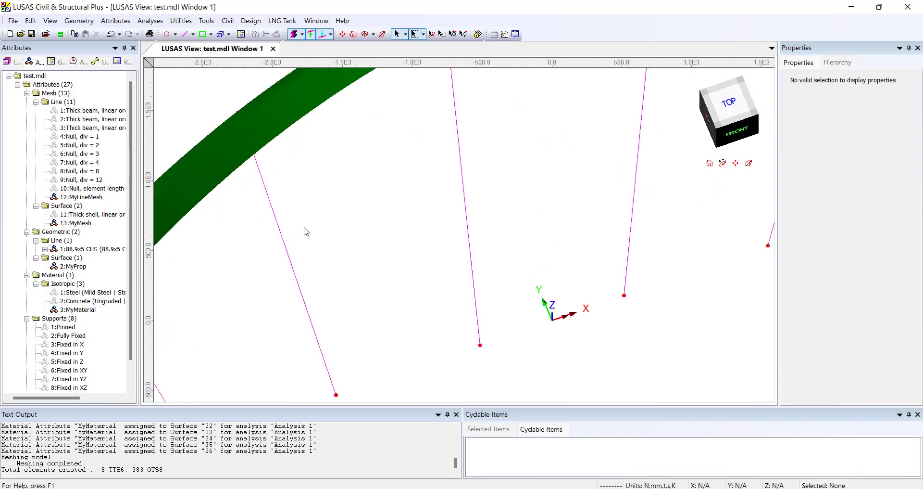
pyautogui.scroll(-2, 305, 231)
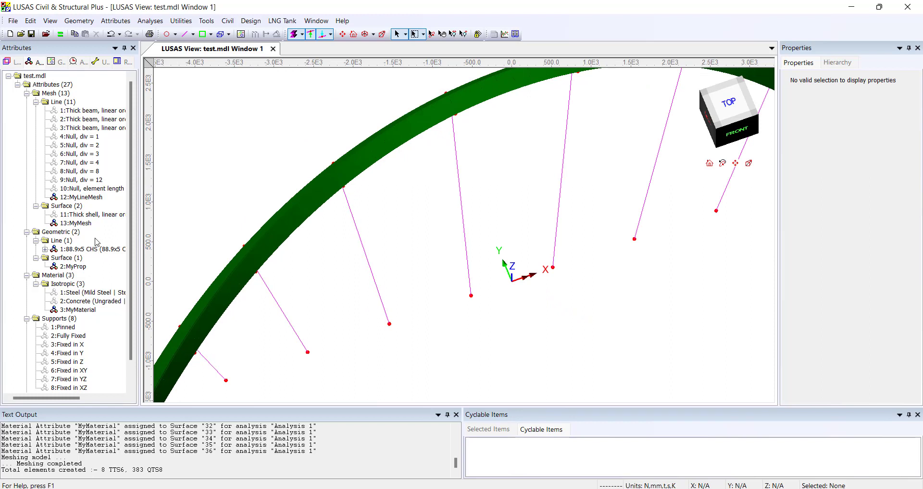
# Confirm 3:MyMaterial is listed under Analysis 1's Material, then return to Rhino and Grasshopper.
pyautogui.click(72, 63)
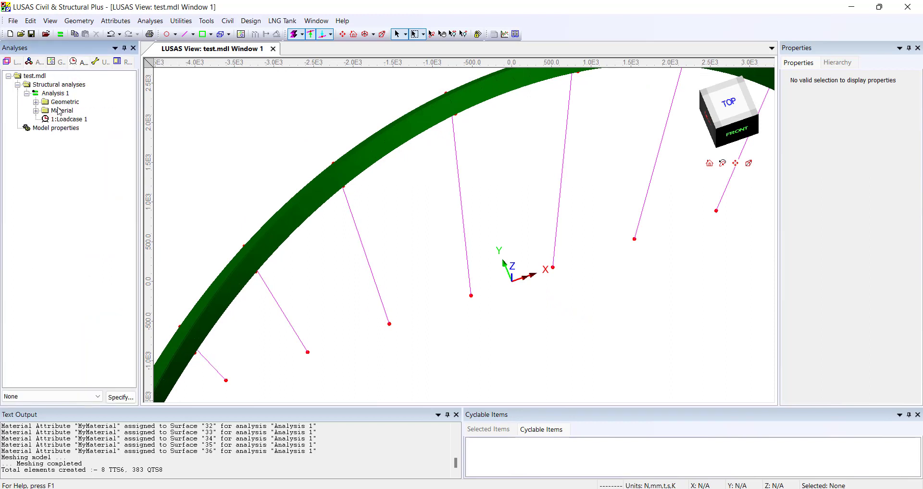
pyautogui.click(36, 111)
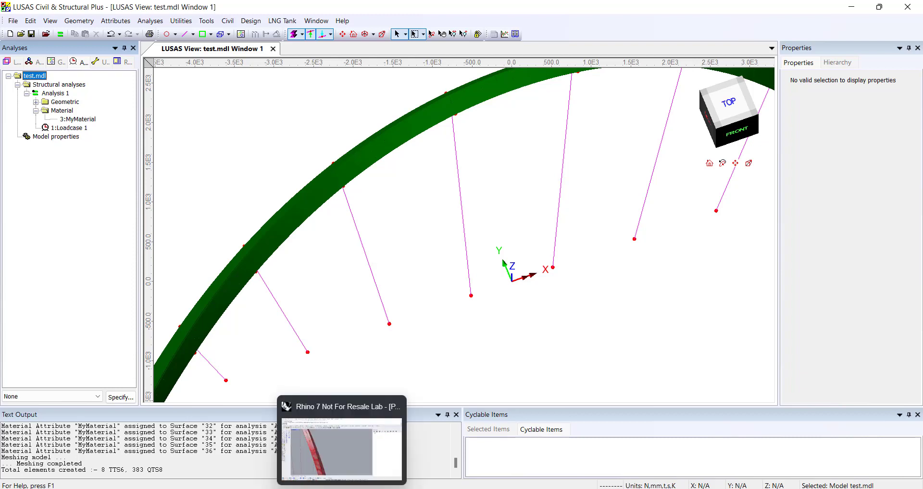
pyautogui.click(321, 428)
pyautogui.hotkey('alt', 'Tab')
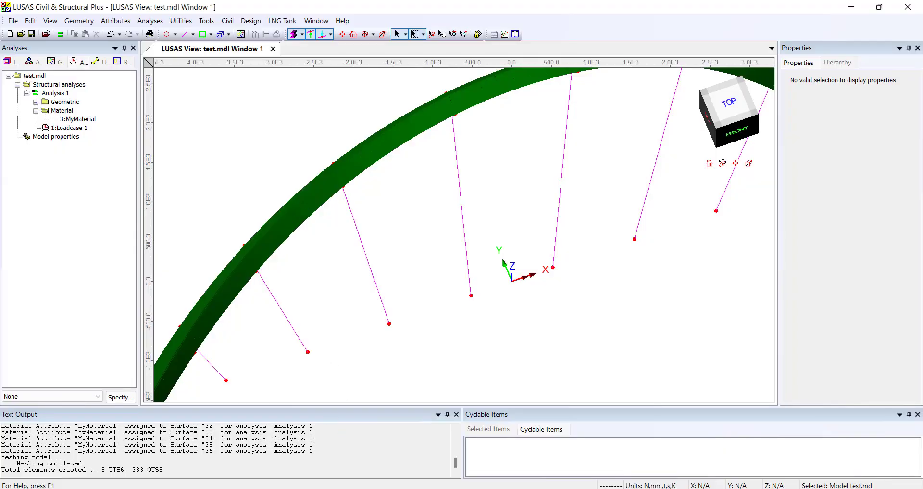
pyautogui.hotkey('alt', 'Tab')
# Drag the Catenary Length slider to 11710 to flatten the arch.
pyautogui.scroll(-5, 227, 292)
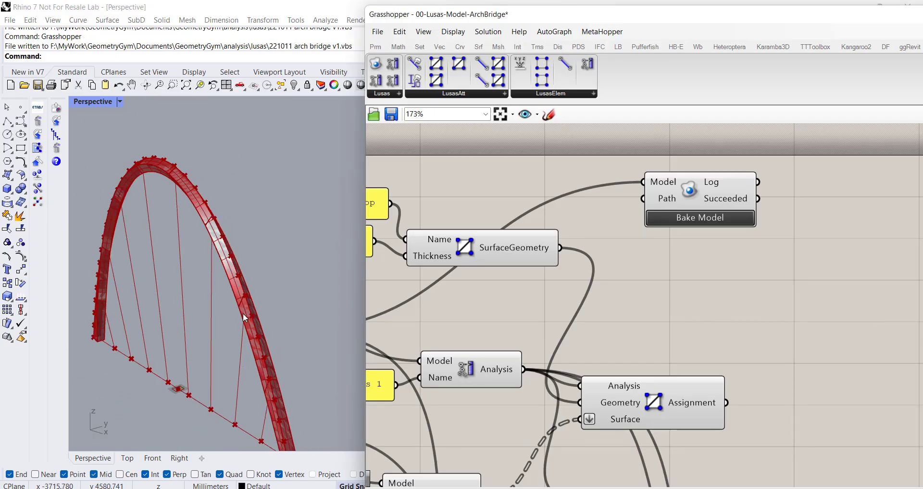
pyautogui.scroll(-5, 625, 308)
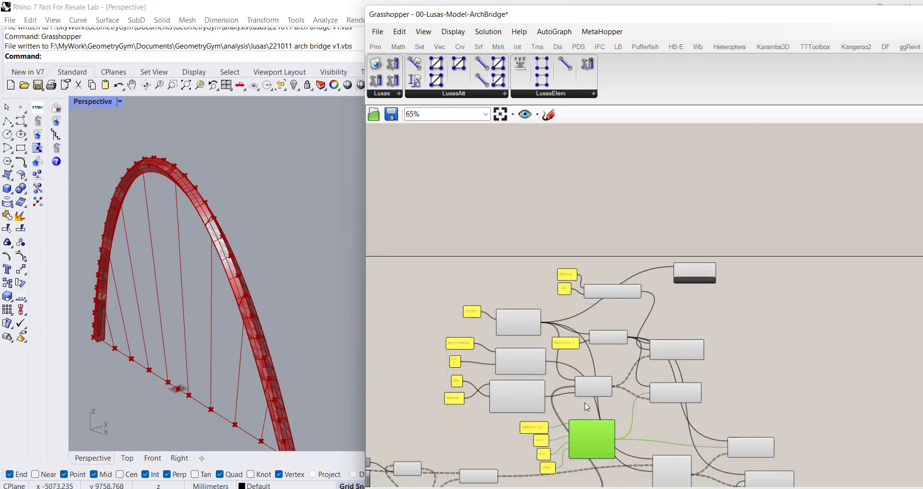
pyautogui.scroll(5, 587, 406)
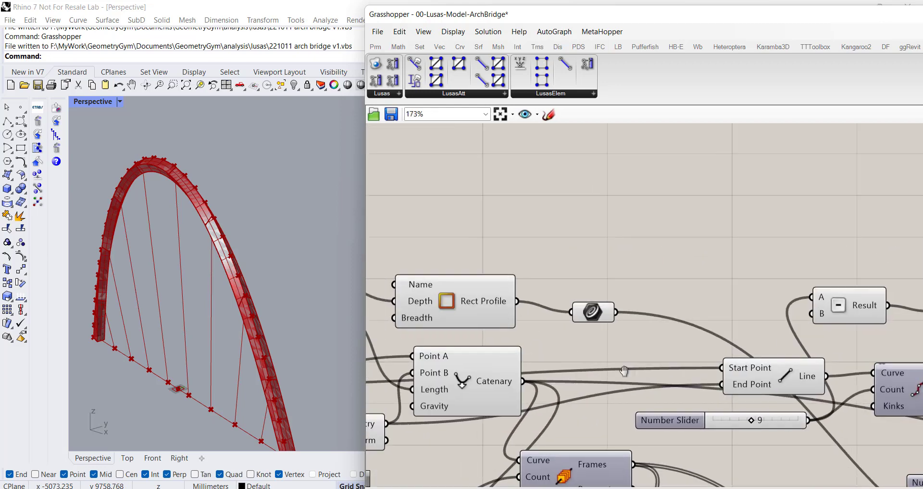
pyautogui.moveTo(623, 370); pyautogui.dragTo(910, 356, button='right')
pyautogui.scroll(3, 546, 294)
pyautogui.moveTo(535, 302)
pyautogui.mouseDown()
pyautogui.moveTo(563, 306)
pyautogui.moveTo(521, 308)
pyautogui.moveTo(531, 308)
pyautogui.mouseUp()
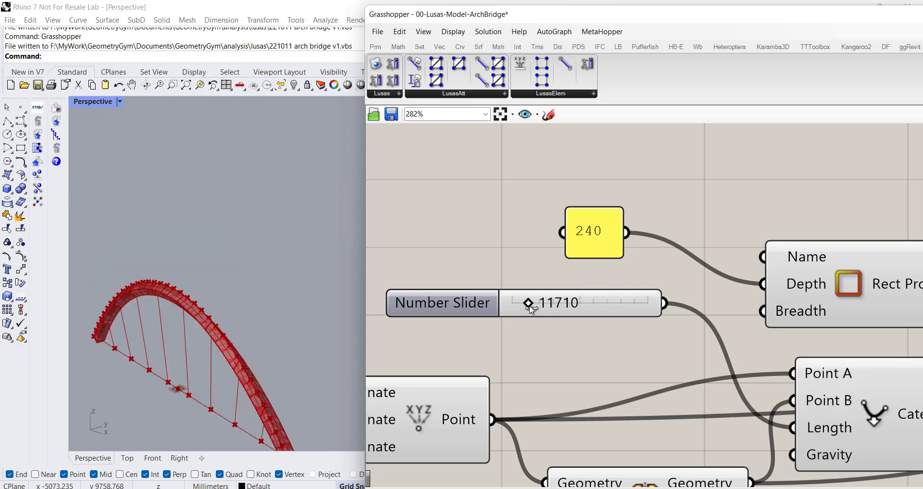
pyautogui.scroll(-10, 531, 309)
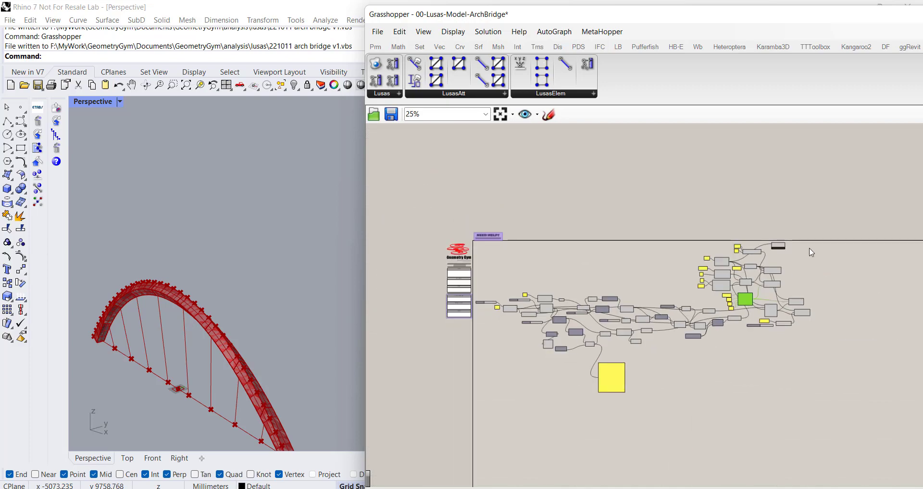
pyautogui.scroll(8, 737, 239)
# Bake the model to the LUSAS script '221011 arch bridge v2.vbs'.
pyautogui.click(708, 246)
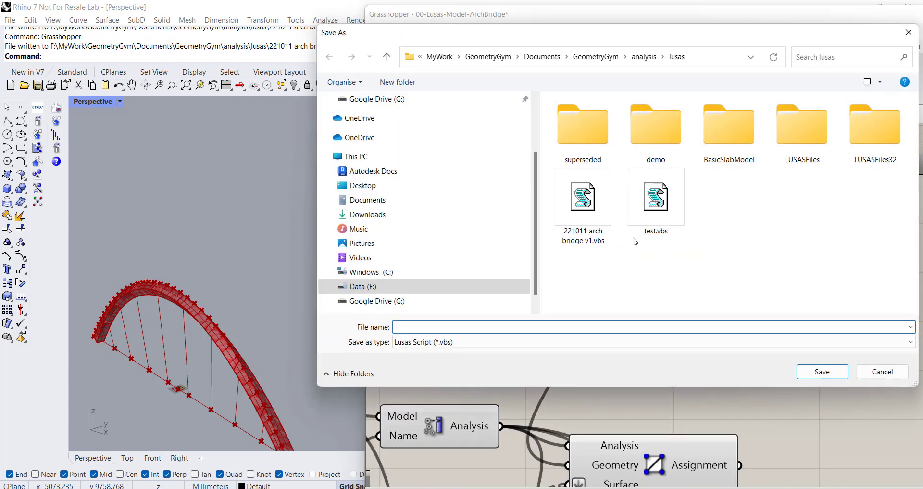
pyautogui.click(589, 226)
pyautogui.click(452, 327)
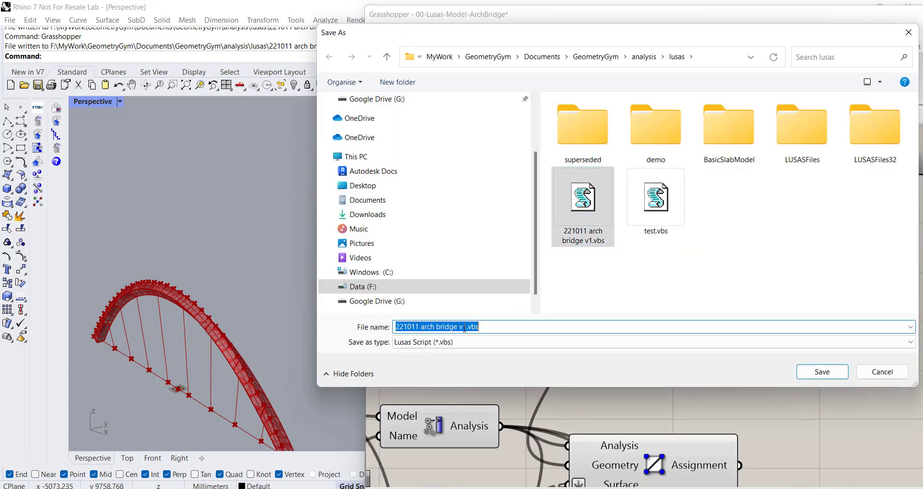
pyautogui.click(465, 327)
pyautogui.write('2')
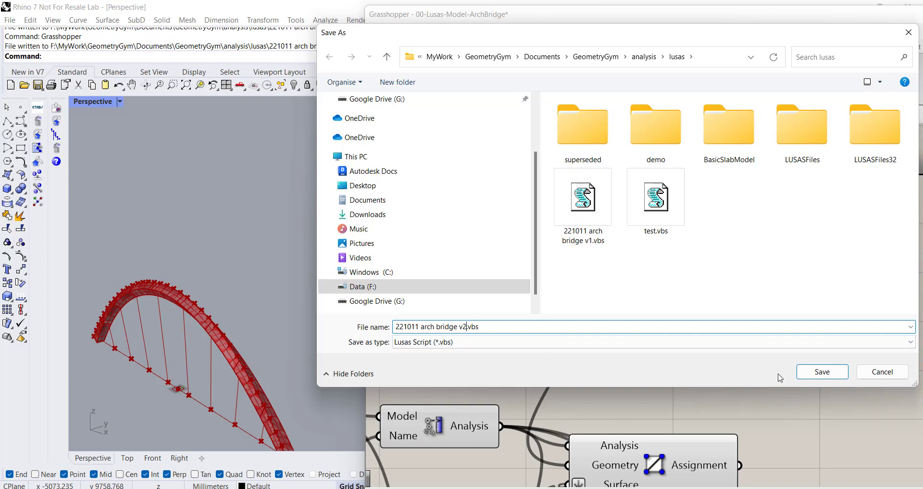
pyautogui.click(823, 371)
pyautogui.scroll(-2, 625, 313)
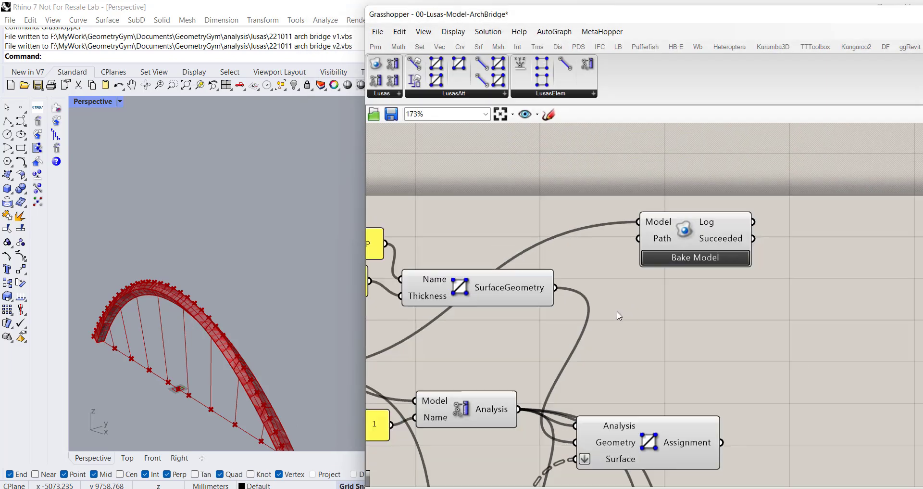